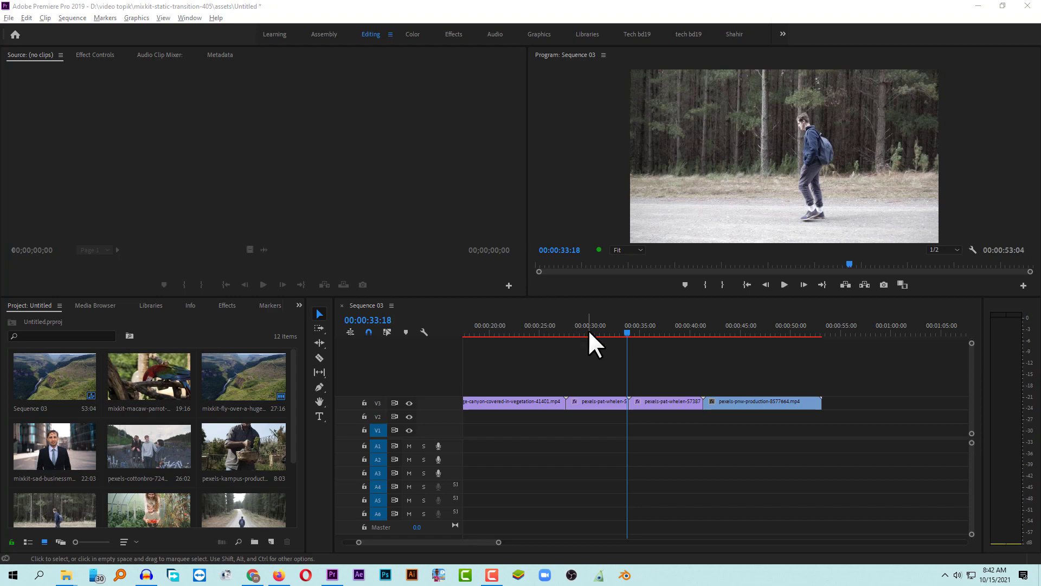
Preview Sequence 03, then switch to the Color workspace with Lumetri Scopes and Lumetri Color showing.
{"action": "left_click_drag", "start_coordinate": [589, 332], "coordinate": [677, 346]}
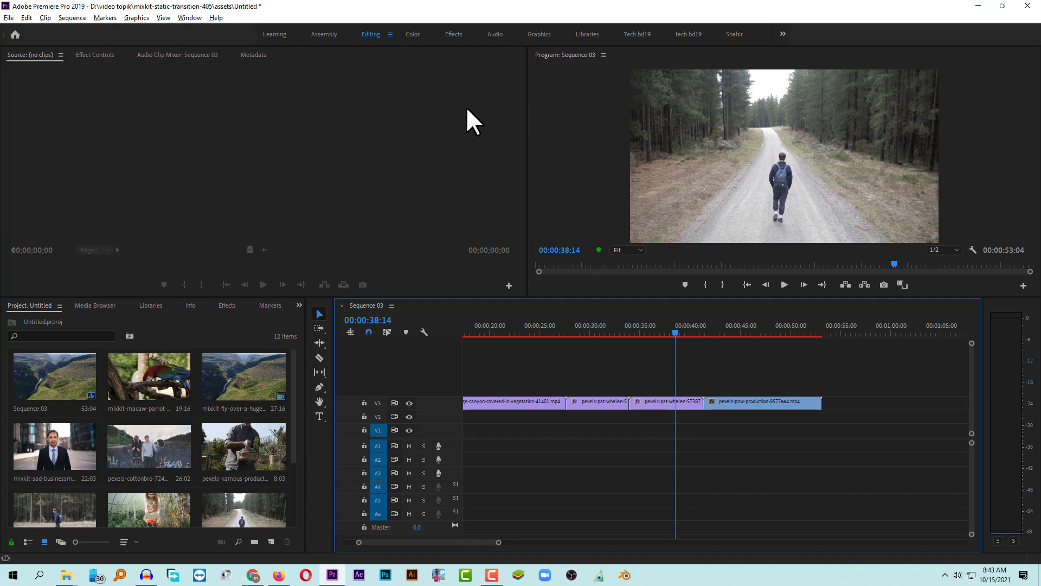
{"action": "left_click", "coordinate": [190, 17]}
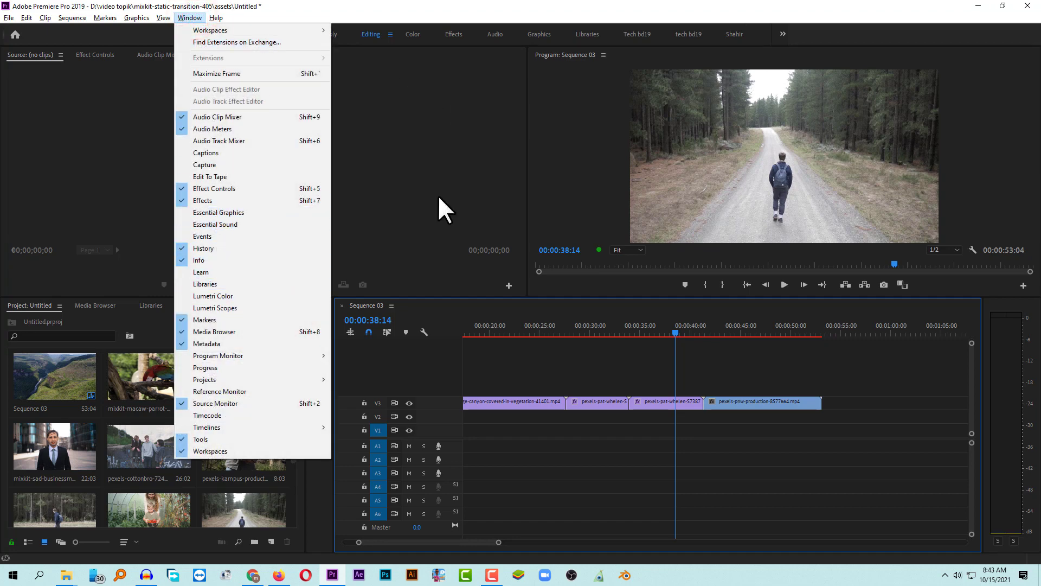
{"action": "left_click", "coordinate": [484, 166]}
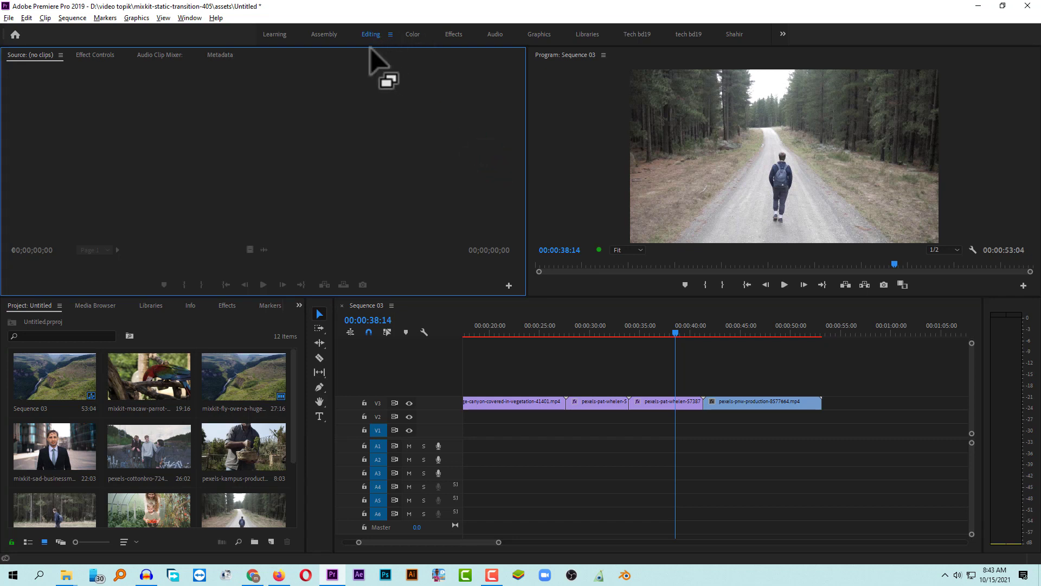
{"action": "left_click", "coordinate": [411, 34]}
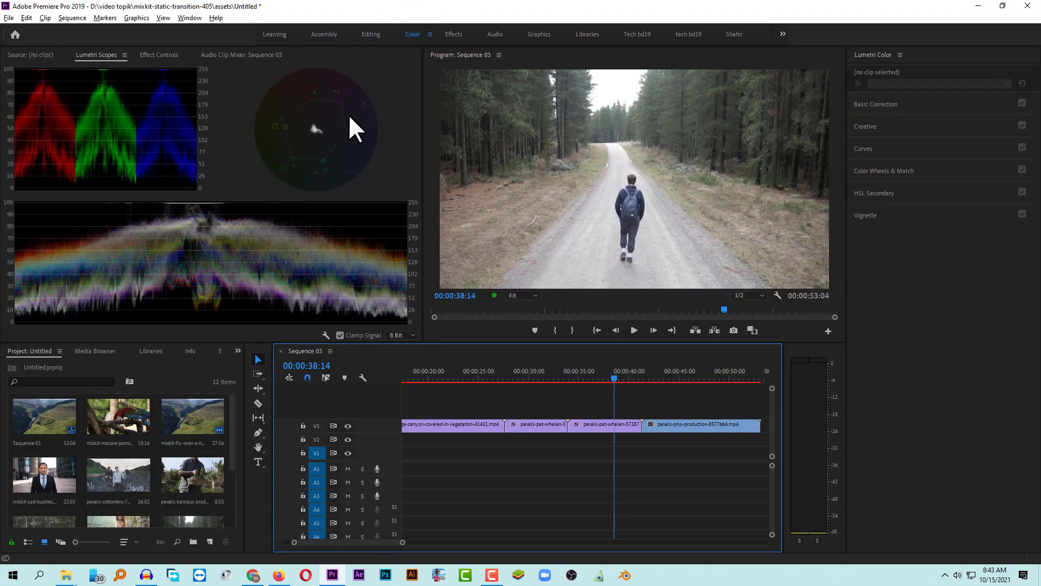
{"action": "mouse_move", "coordinate": [877, 55]}
{"action": "left_mouse_down"}
{"action": "mouse_move", "coordinate": [921, 50]}
{"action": "mouse_move", "coordinate": [969, 355]}
{"action": "left_mouse_up"}
{"action": "left_click", "coordinate": [108, 95]}
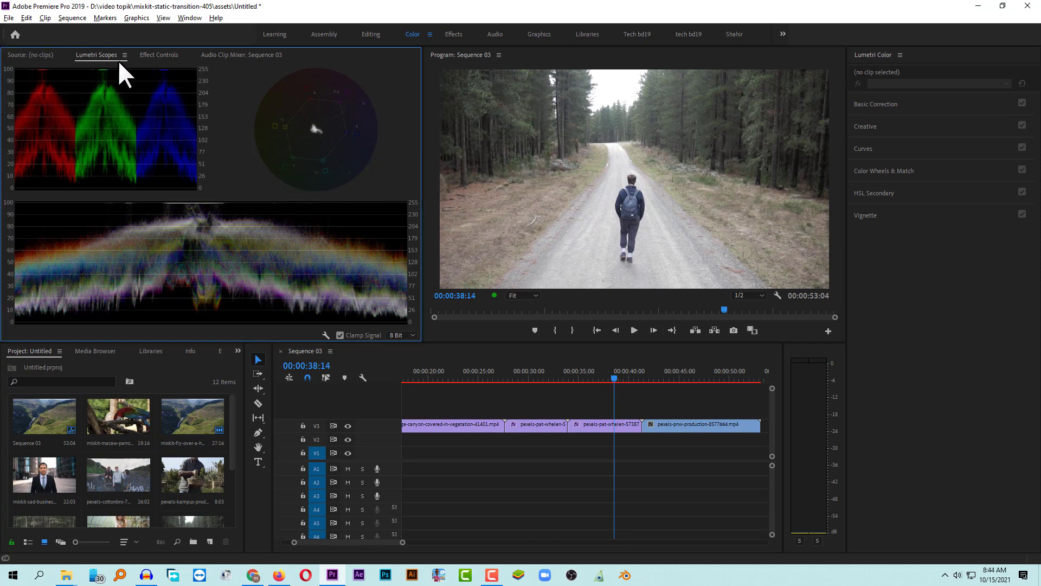
{"action": "right_click", "coordinate": [83, 101]}
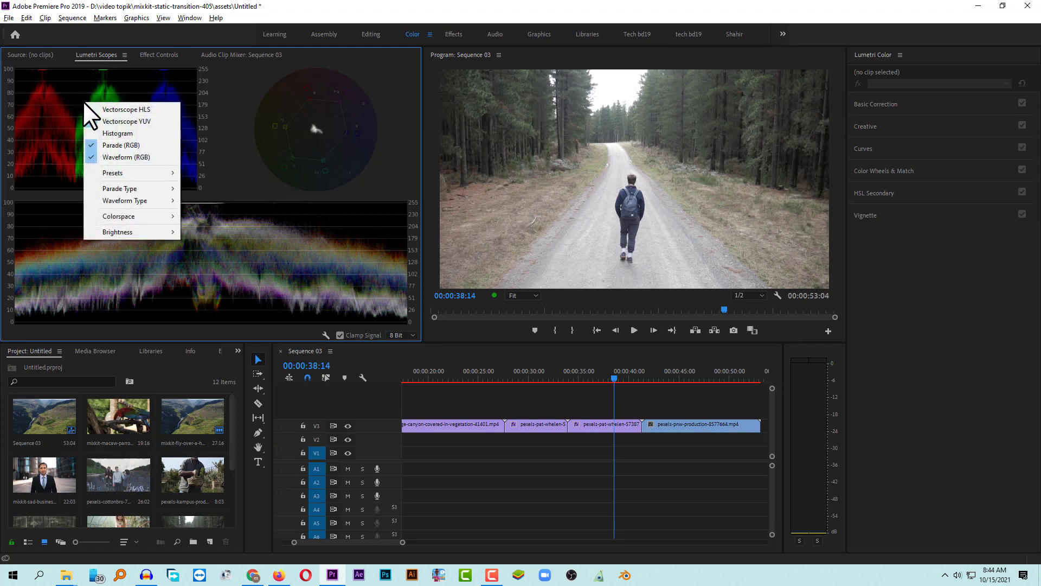
{"action": "left_click", "coordinate": [63, 129]}
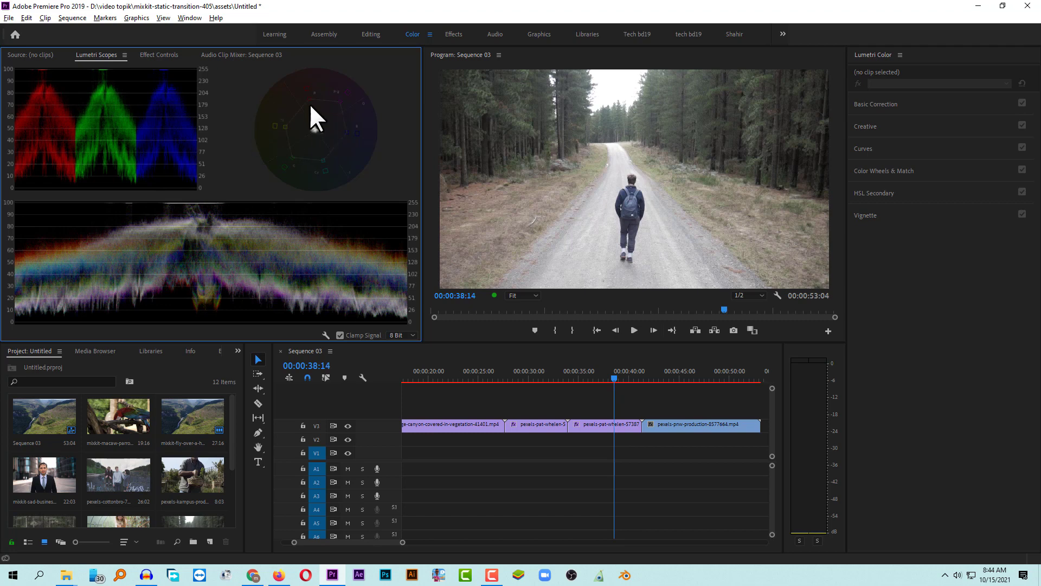
{"action": "right_click", "coordinate": [177, 234]}
{"action": "left_click", "coordinate": [138, 284]}
{"action": "right_click", "coordinate": [251, 123]}
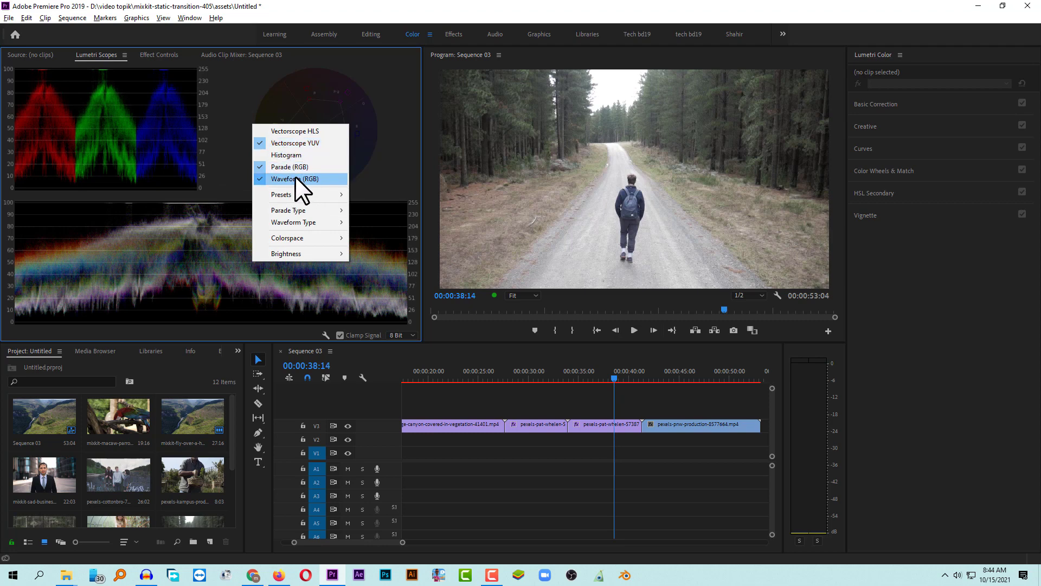
{"action": "left_click", "coordinate": [191, 157]}
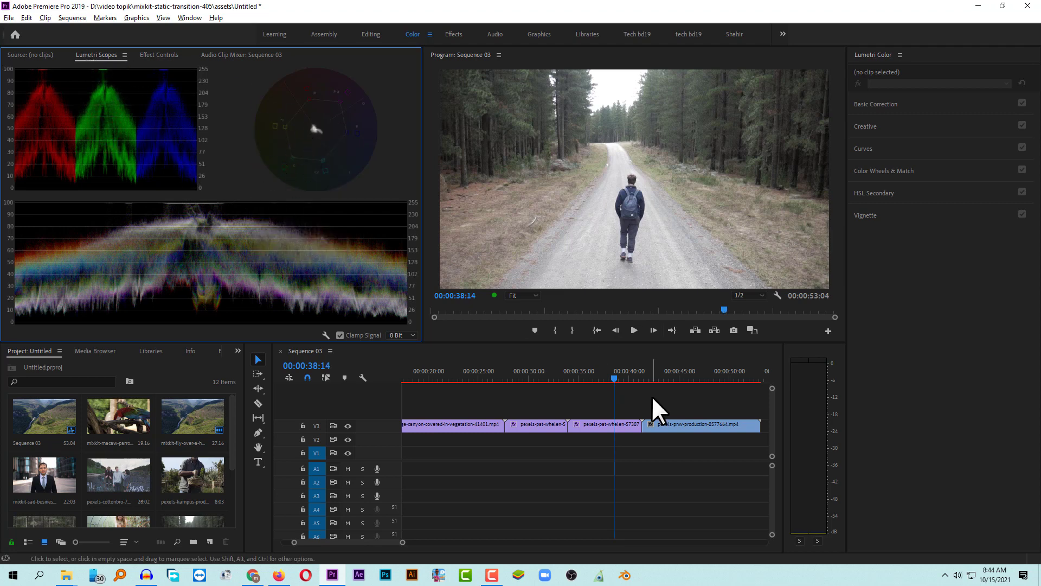
Scrub to 29:04 and select the pexels-pat-whelen walking clip on V3 for Lumetri Color.
{"action": "mouse_move", "coordinate": [585, 373]}
{"action": "left_mouse_down"}
{"action": "mouse_move", "coordinate": [613, 379]}
{"action": "mouse_move", "coordinate": [513, 404]}
{"action": "left_mouse_up"}
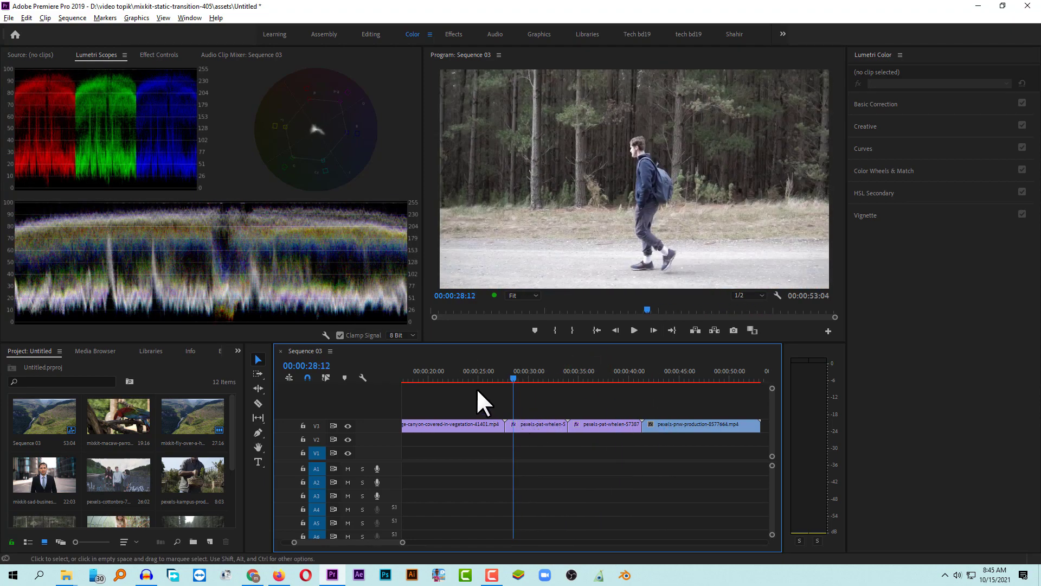
{"action": "left_click", "coordinate": [529, 422]}
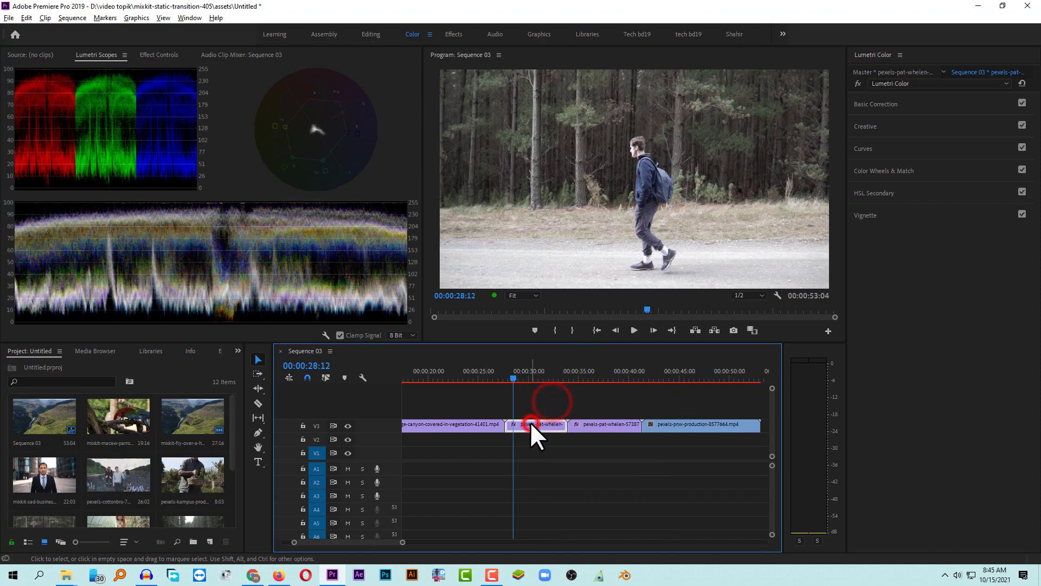
{"action": "left_click", "coordinate": [504, 375]}
{"action": "left_click_drag", "start_coordinate": [506, 377], "coordinate": [584, 380]}
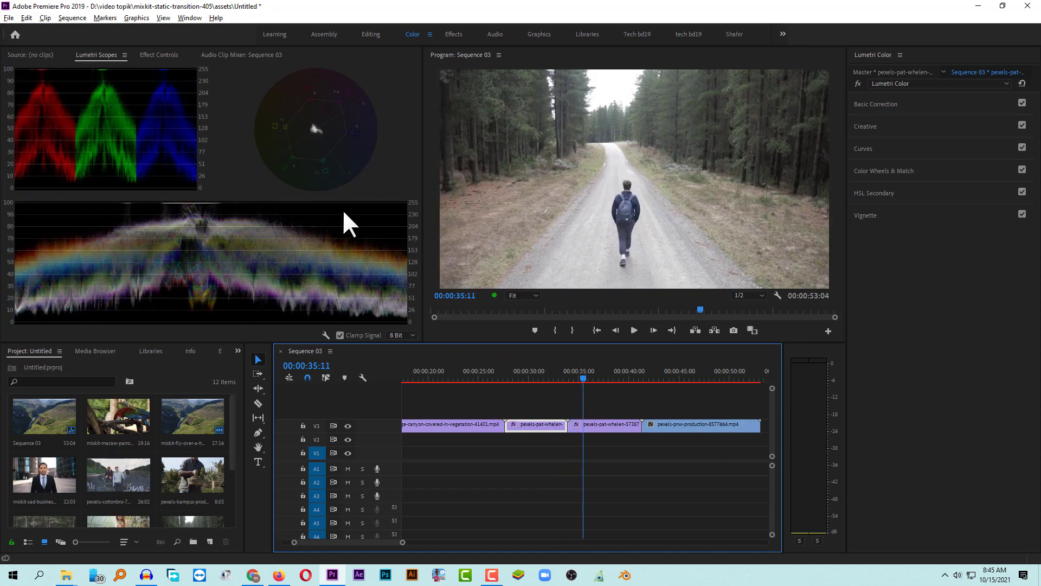
{"action": "left_click_drag", "start_coordinate": [583, 379], "coordinate": [537, 380]}
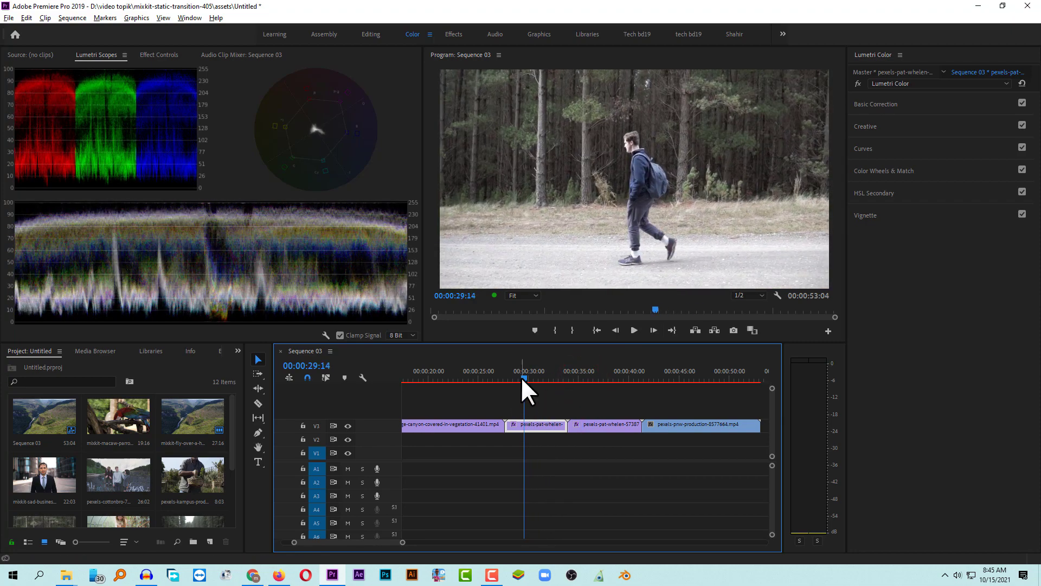
{"action": "left_click", "coordinate": [520, 379]}
{"action": "left_click", "coordinate": [530, 423]}
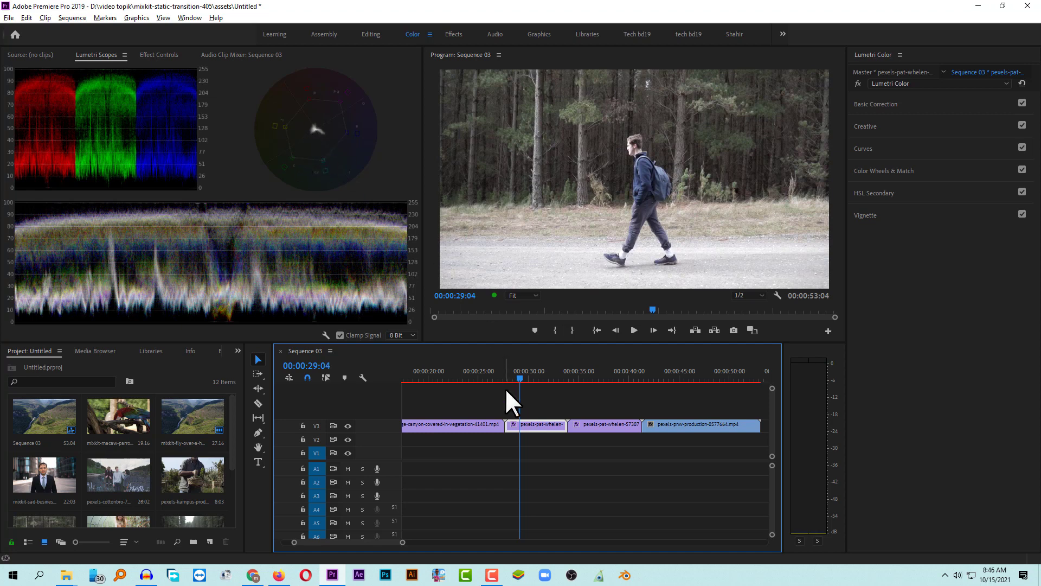
{"action": "left_click", "coordinate": [534, 401]}
{"action": "left_click", "coordinate": [526, 426]}
Expand Basic Correction, reselect the walking clip and move the playhead to 00:00:31:15.
{"action": "left_click", "coordinate": [887, 104]}
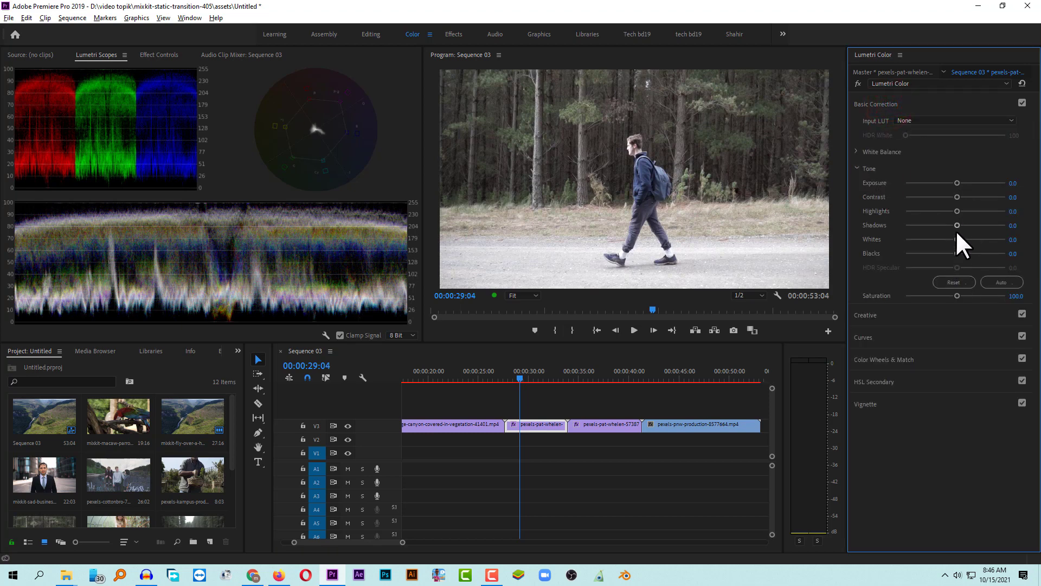
{"action": "left_click", "coordinate": [552, 400]}
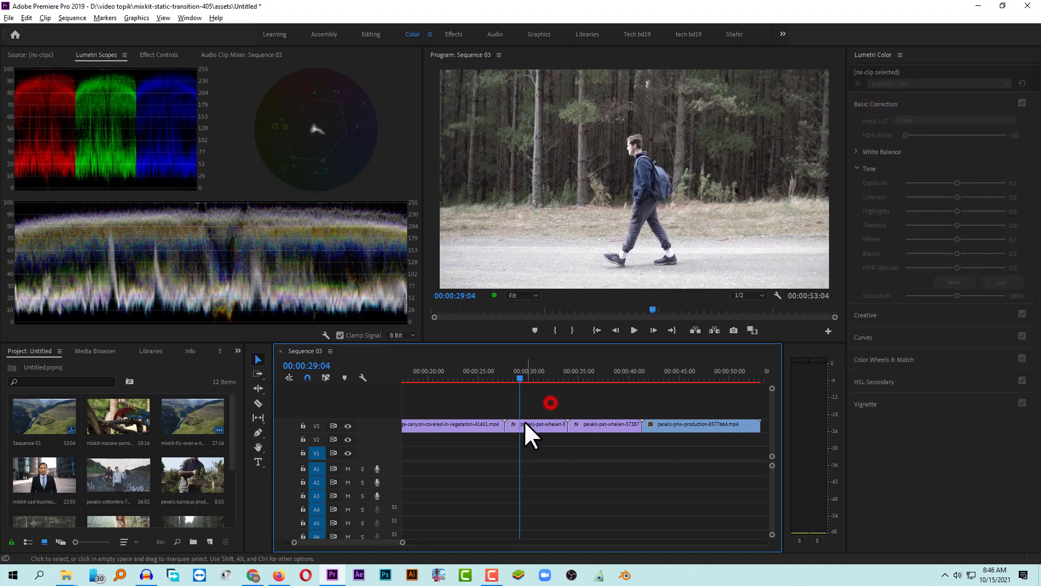
{"action": "left_click", "coordinate": [522, 427]}
{"action": "left_click_drag", "start_coordinate": [519, 377], "coordinate": [522, 376]}
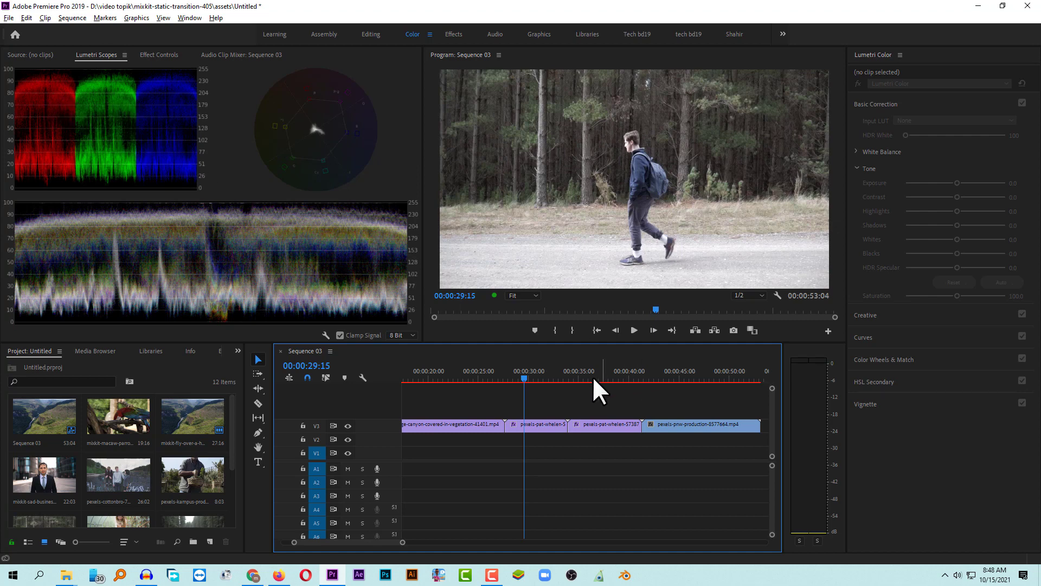
{"action": "left_click", "coordinate": [544, 372]}
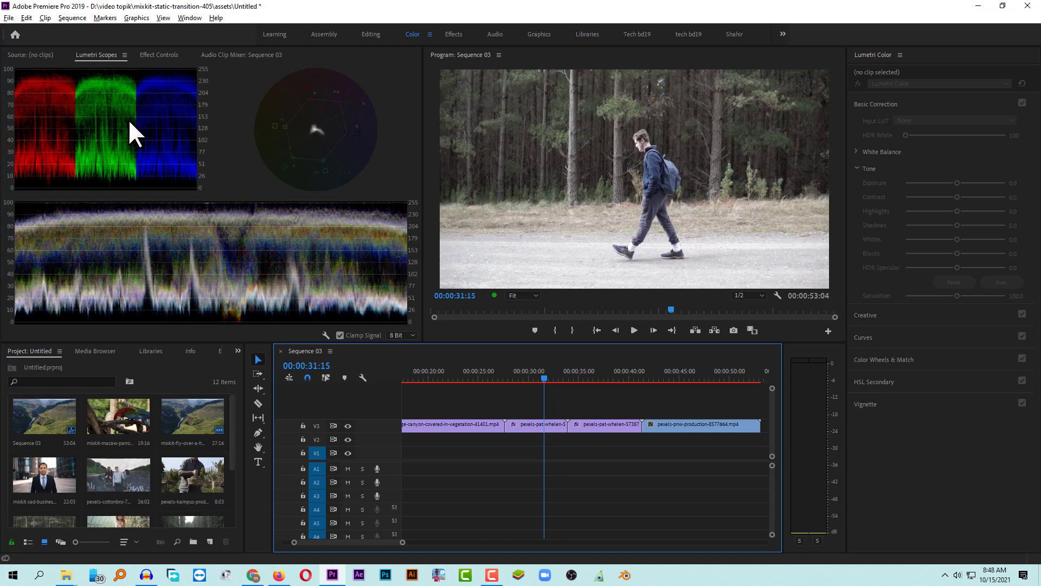
Expand the walking clip's White Balance and try Temperature from -51.4 to 43.8, settling near -0.5.
{"action": "left_click", "coordinate": [536, 422]}
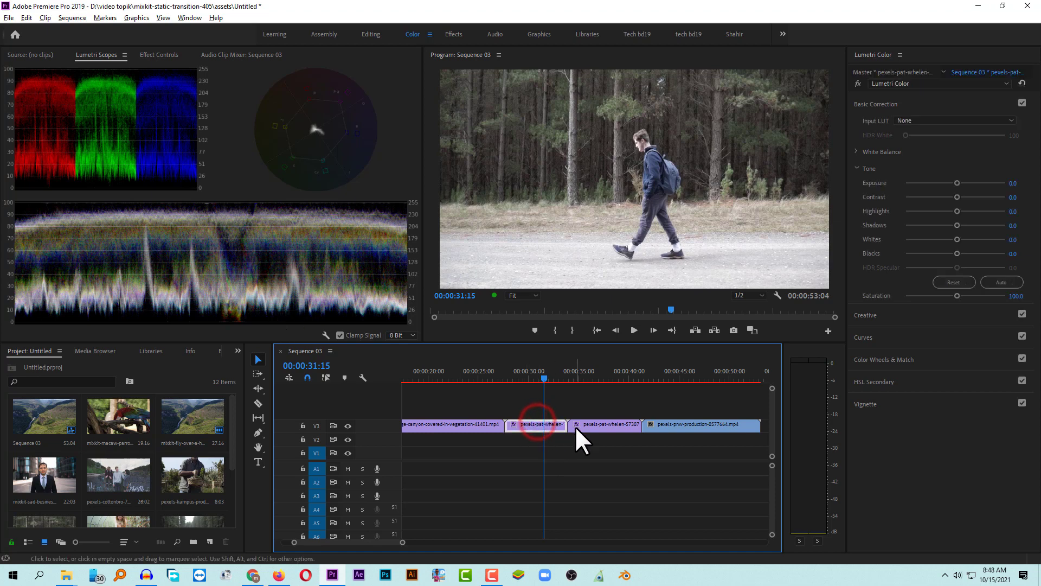
{"action": "left_click", "coordinate": [857, 152]}
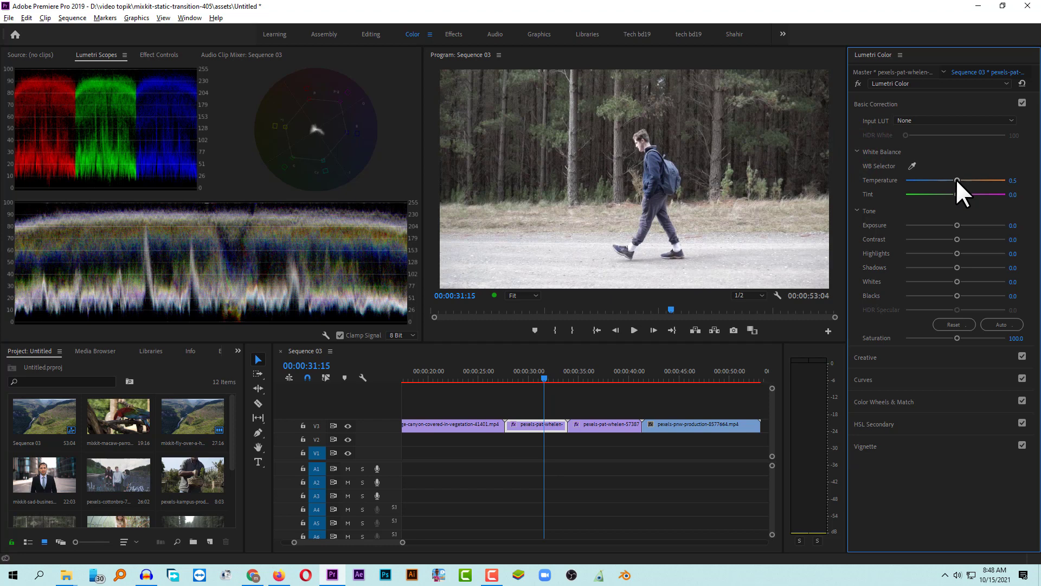
{"action": "left_click_drag", "start_coordinate": [957, 181], "coordinate": [929, 182]}
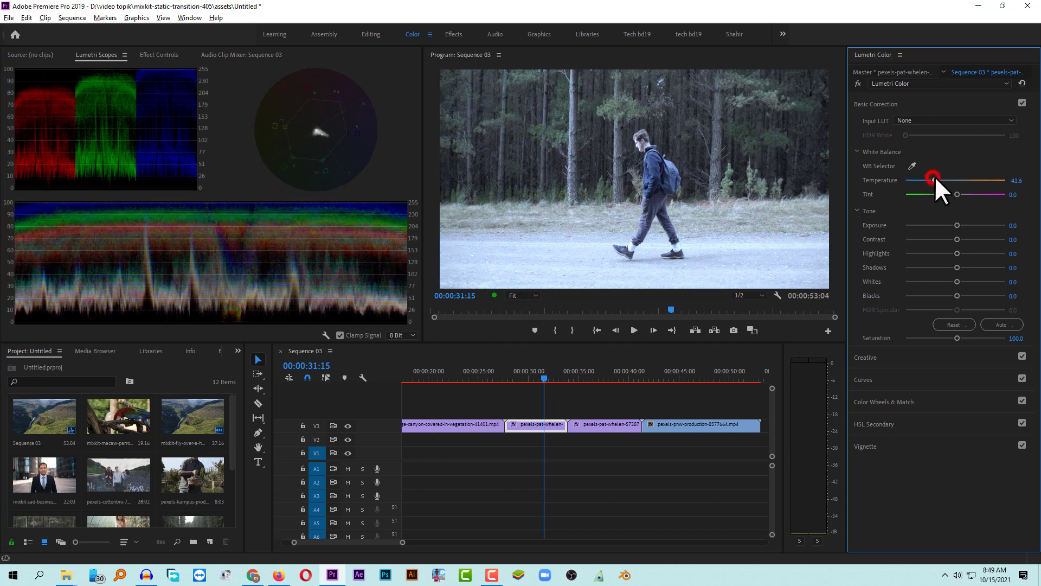
{"action": "left_click_drag", "start_coordinate": [931, 180], "coordinate": [978, 181]}
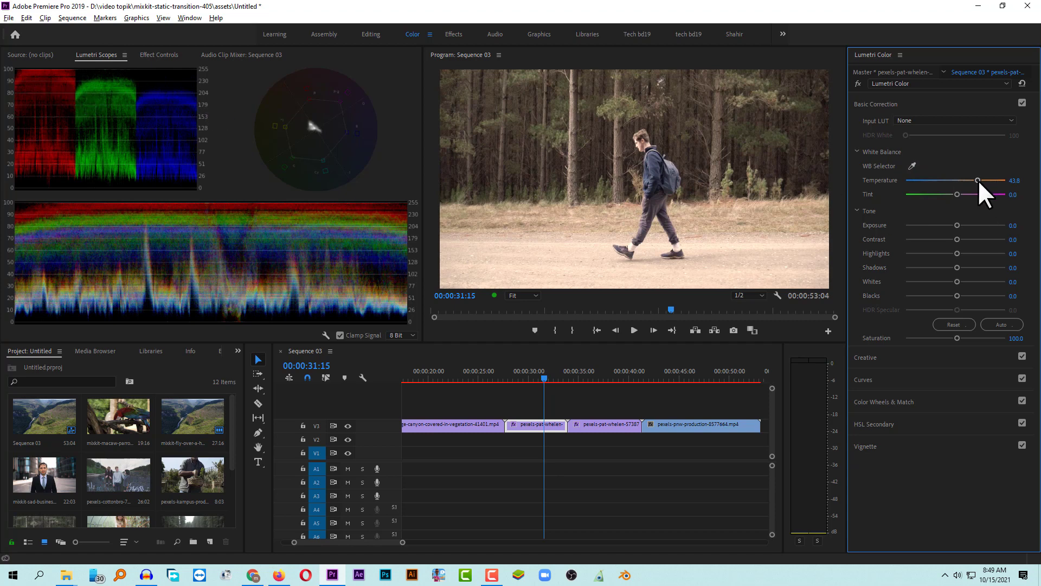
{"action": "left_click_drag", "start_coordinate": [978, 181], "coordinate": [958, 182]}
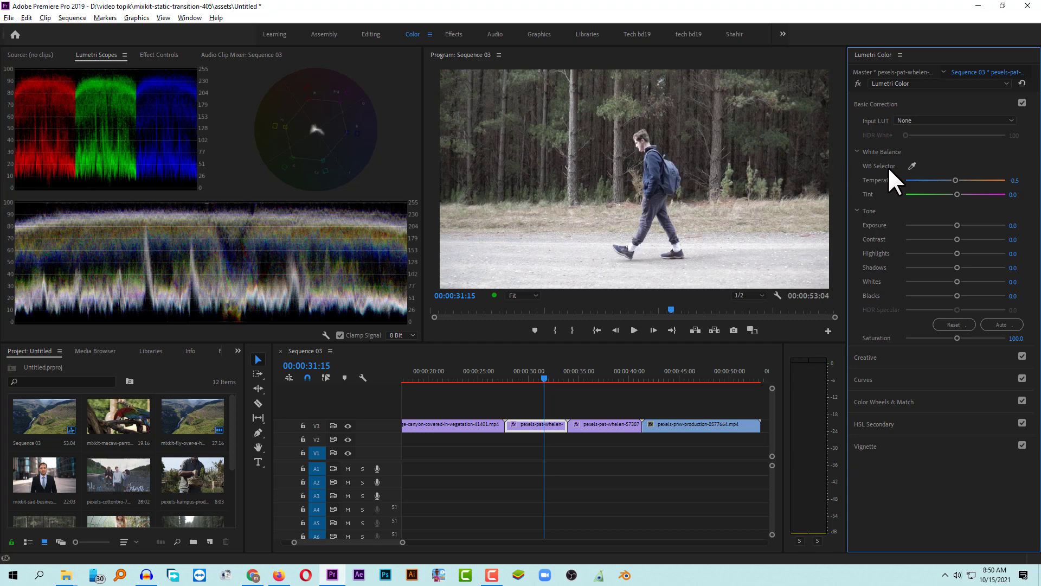
Sample the grey road near the man's shoe with the WB Selector until Temperature 6.7, Tint -2.6.
{"action": "left_click", "coordinate": [914, 164]}
{"action": "left_click", "coordinate": [631, 247]}
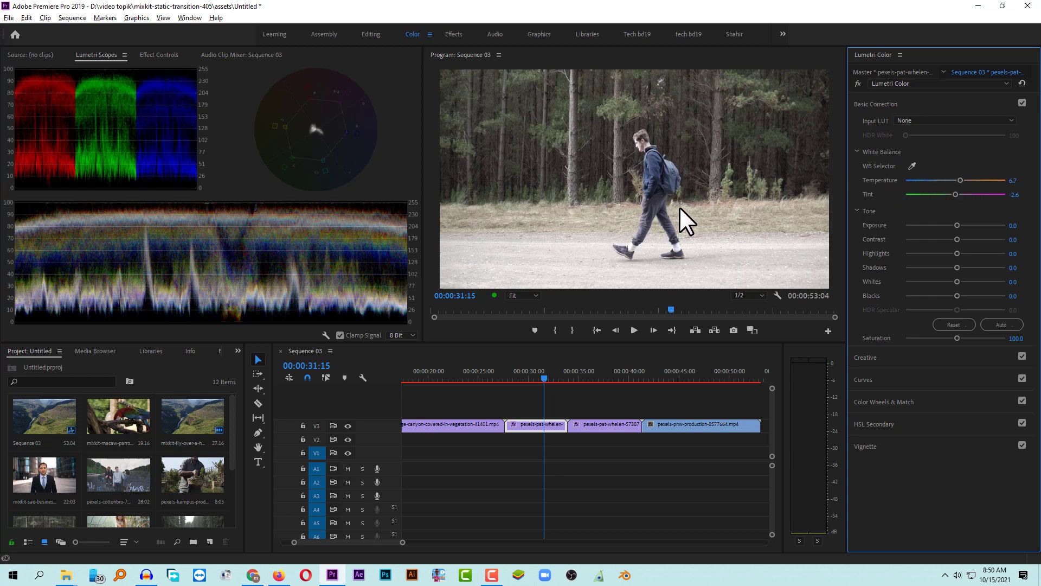
{"action": "left_click", "coordinate": [913, 165]}
{"action": "left_click", "coordinate": [630, 249]}
{"action": "left_click_drag", "start_coordinate": [961, 180], "coordinate": [956, 180]}
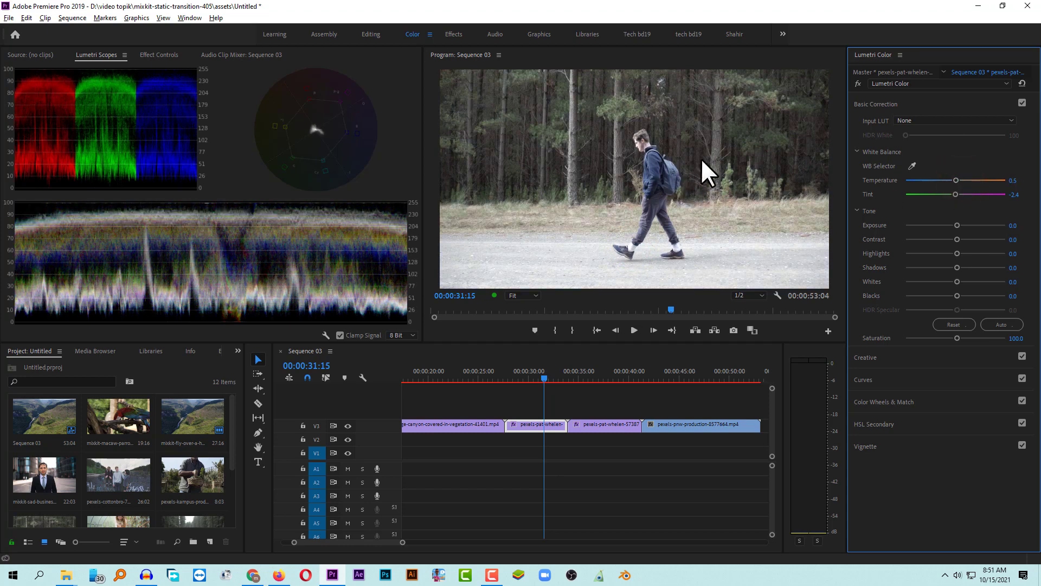
{"action": "left_click", "coordinate": [912, 165]}
{"action": "left_click", "coordinate": [633, 247]}
{"action": "left_click", "coordinate": [913, 165]}
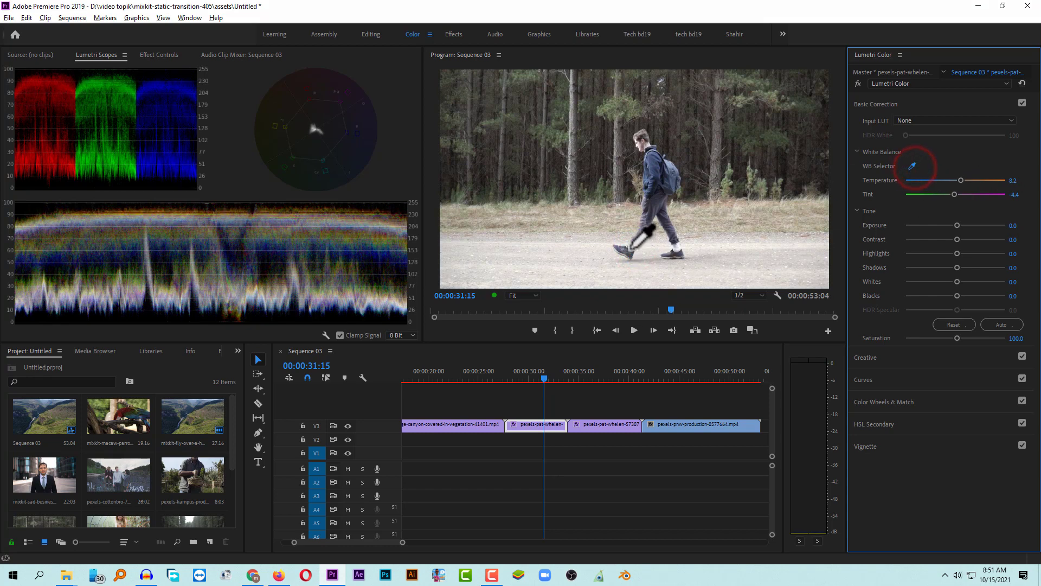
{"action": "left_click", "coordinate": [631, 247]}
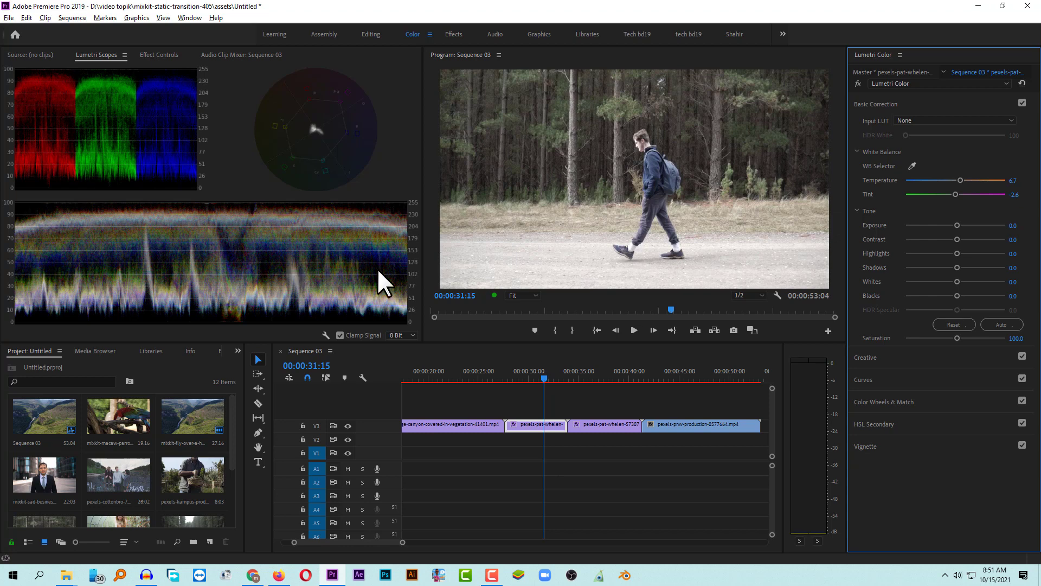
Change the Lumetri waveform type from RGB to Luma and move the playhead to 30:10.
{"action": "right_click", "coordinate": [217, 243]}
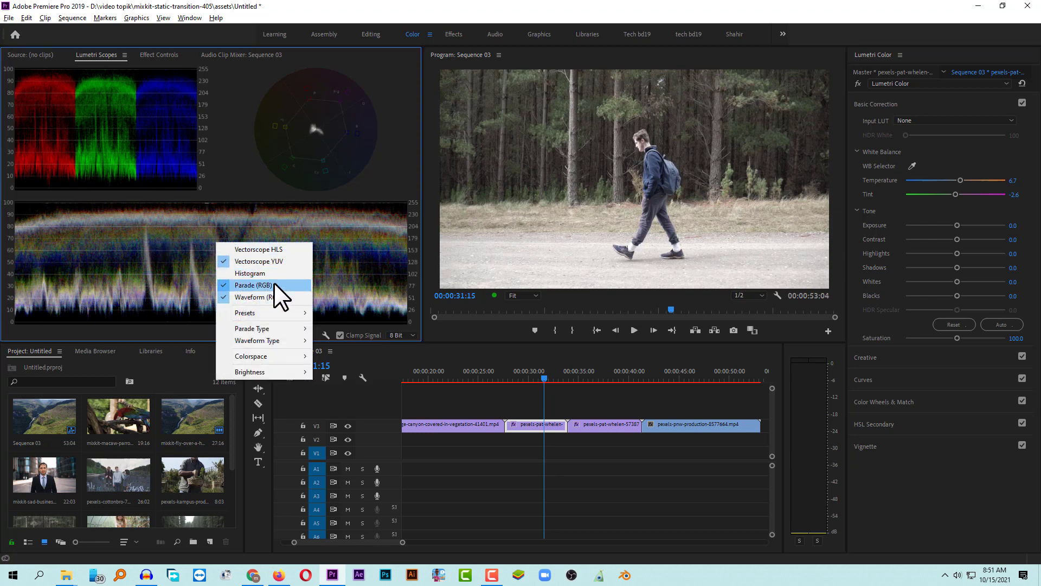
{"action": "mouse_move", "coordinate": [257, 341]}
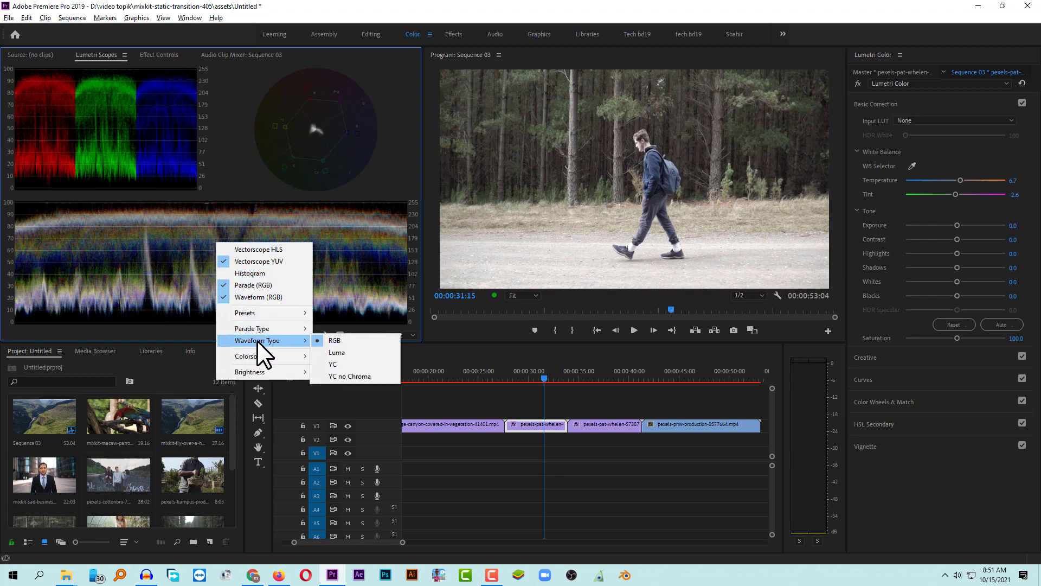
{"action": "left_click", "coordinate": [344, 353]}
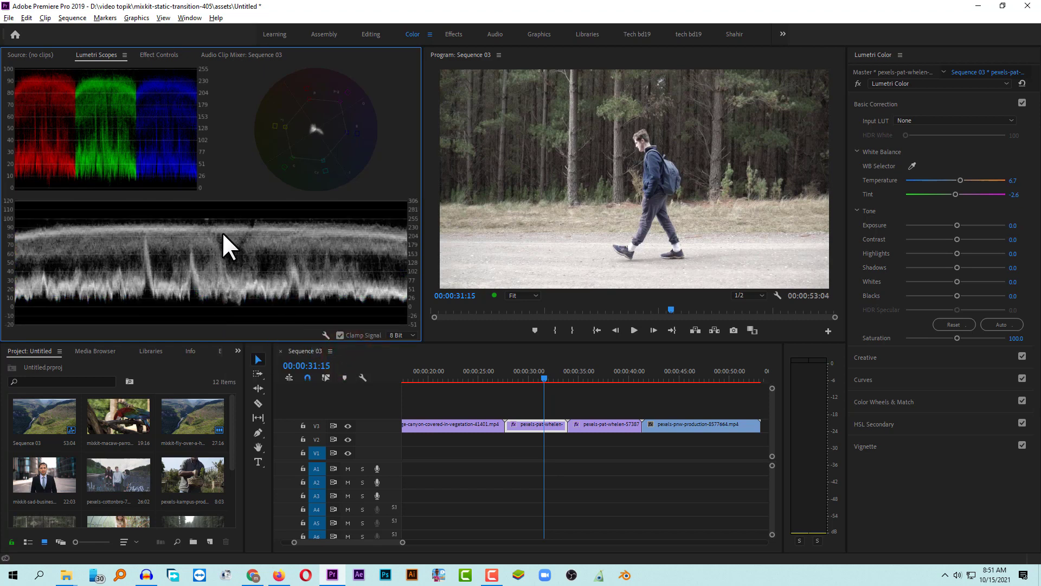
{"action": "left_click", "coordinate": [532, 379]}
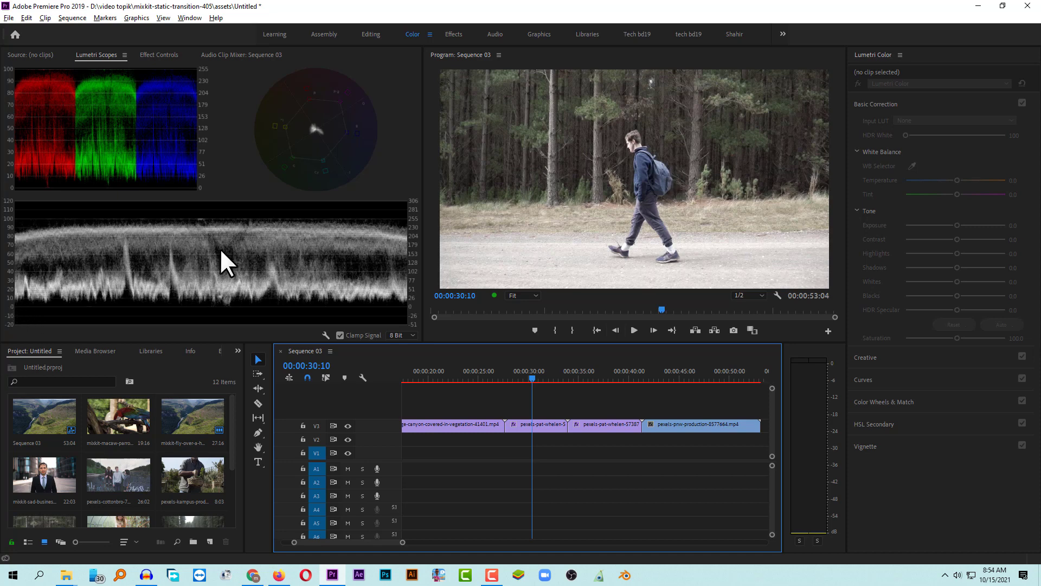
Select the walking-man clip on V3 and start adjusting its Blacks slider.
{"action": "left_click", "coordinate": [529, 424]}
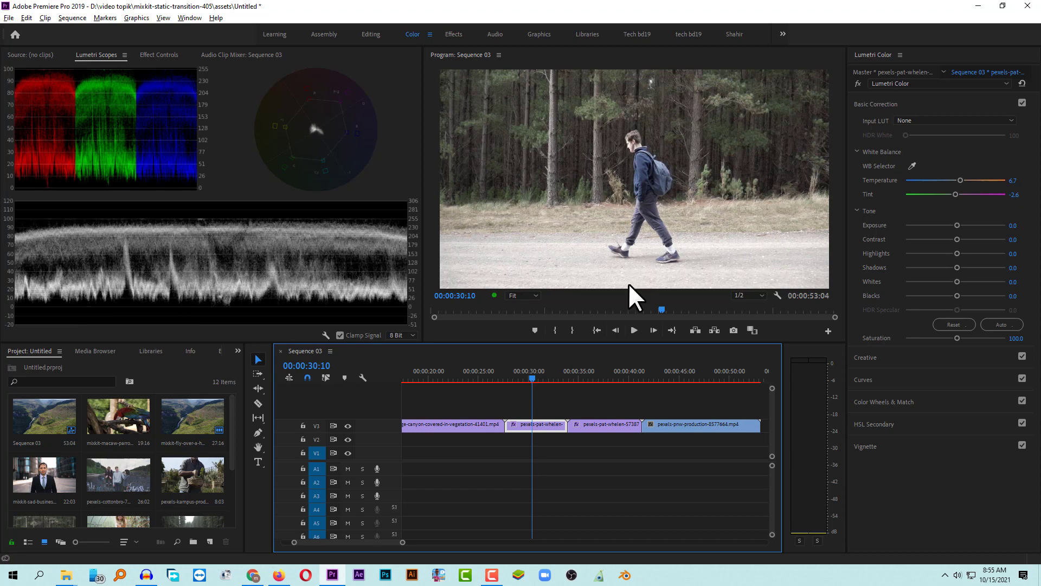
{"action": "left_click", "coordinate": [956, 292]}
Set Blacks to -4.9, Whites to 0.5 and Shadows to -15.7, then play back the grade.
{"action": "left_click_drag", "start_coordinate": [955, 296], "coordinate": [952, 294]}
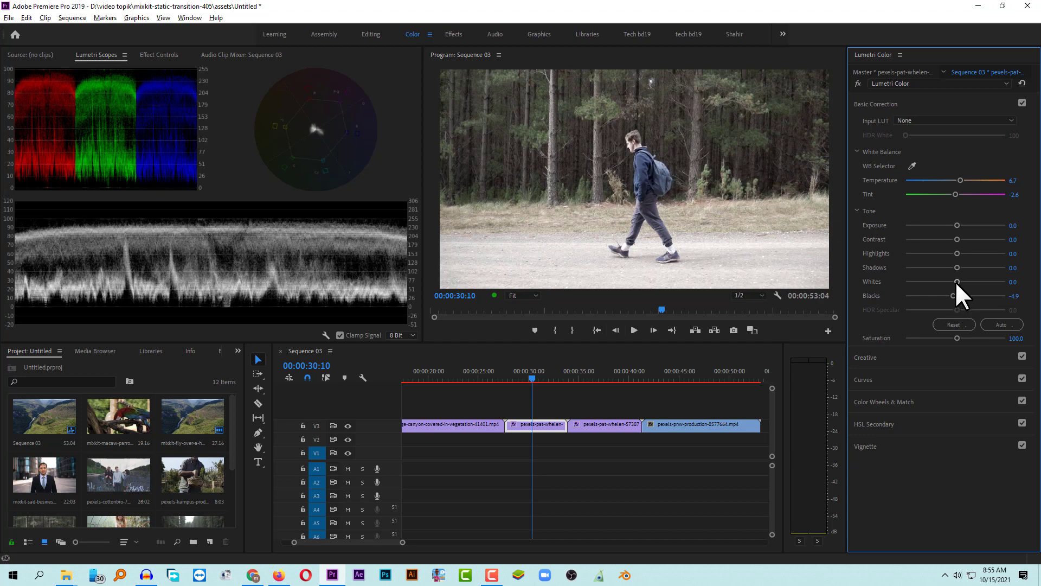
{"action": "left_click_drag", "start_coordinate": [956, 282], "coordinate": [955, 282]}
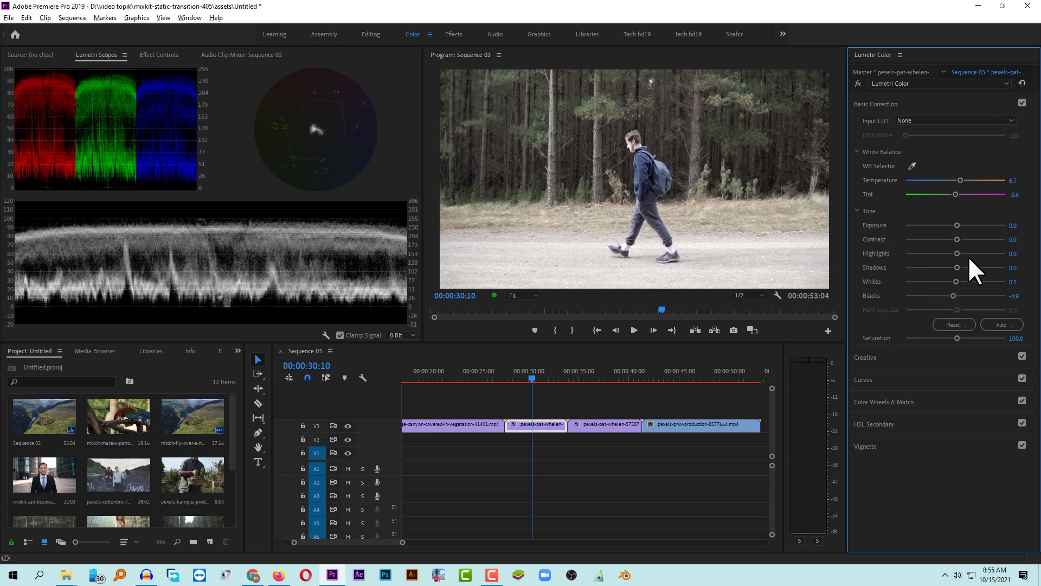
{"action": "left_click_drag", "start_coordinate": [956, 267], "coordinate": [948, 267]}
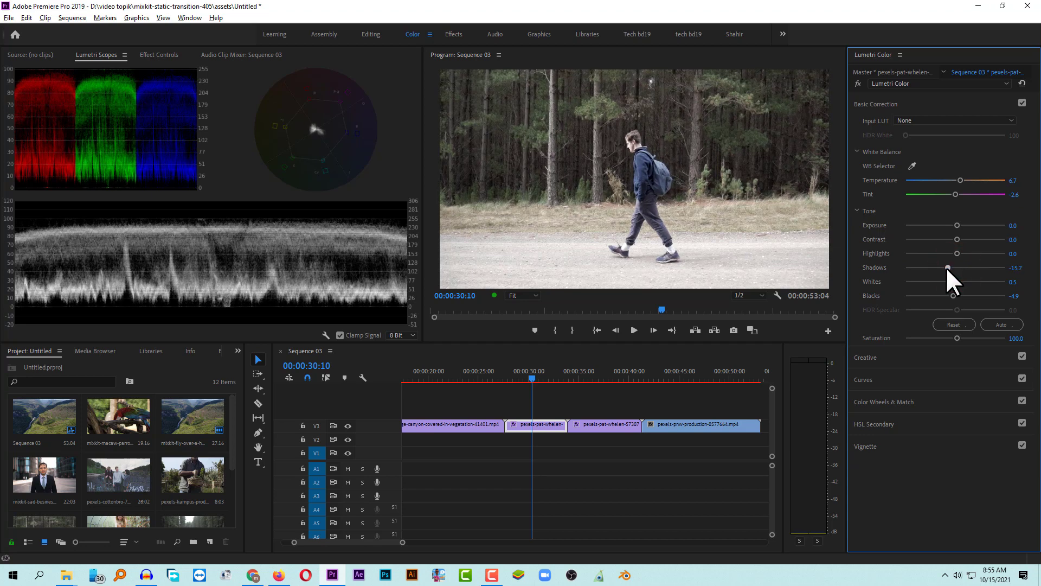
{"action": "left_click", "coordinate": [512, 377]}
{"action": "key", "text": "space"}
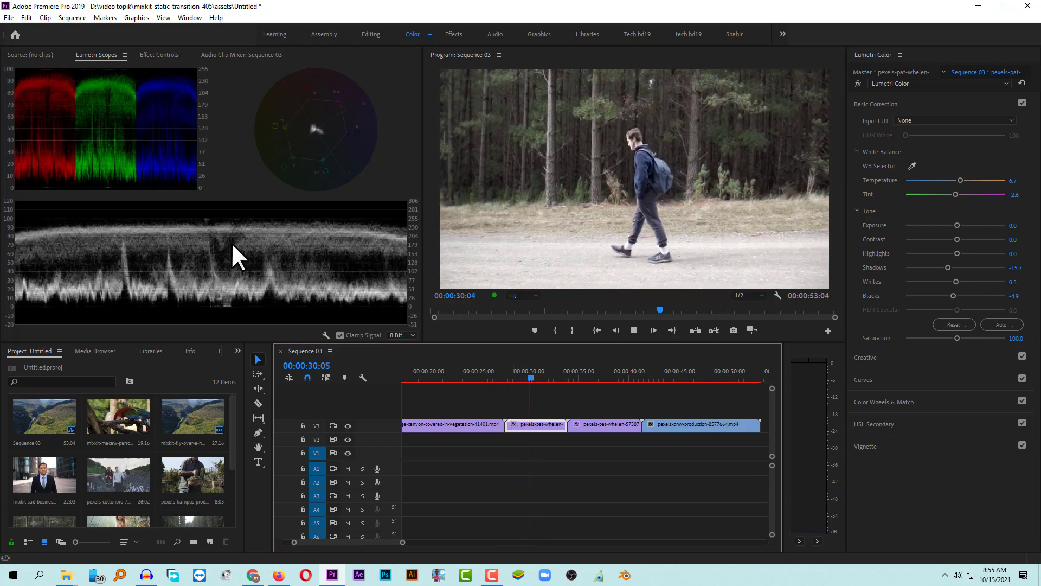
{"action": "key", "text": "space"}
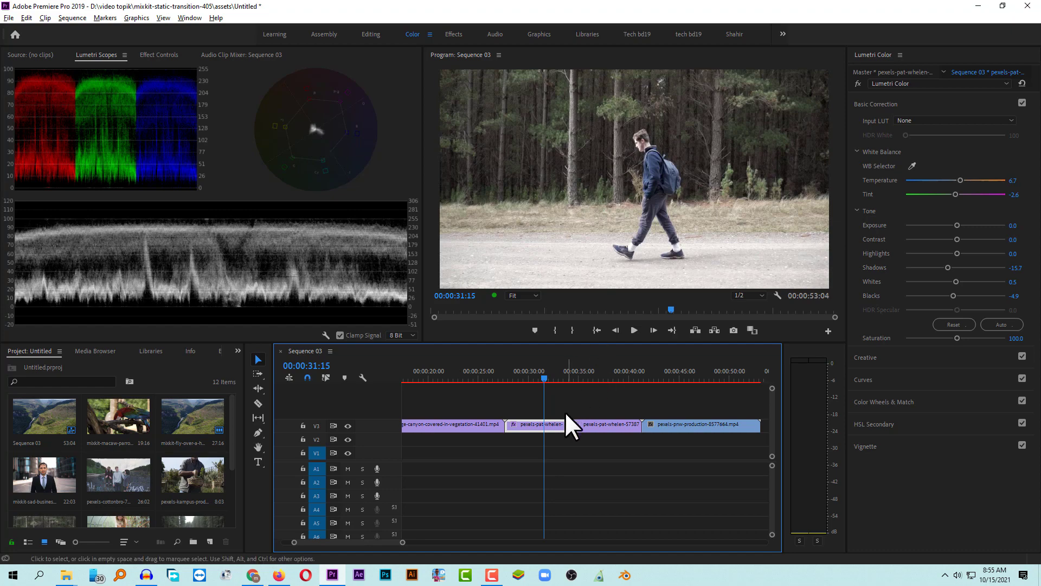
{"action": "left_click_drag", "start_coordinate": [579, 369], "coordinate": [674, 379]}
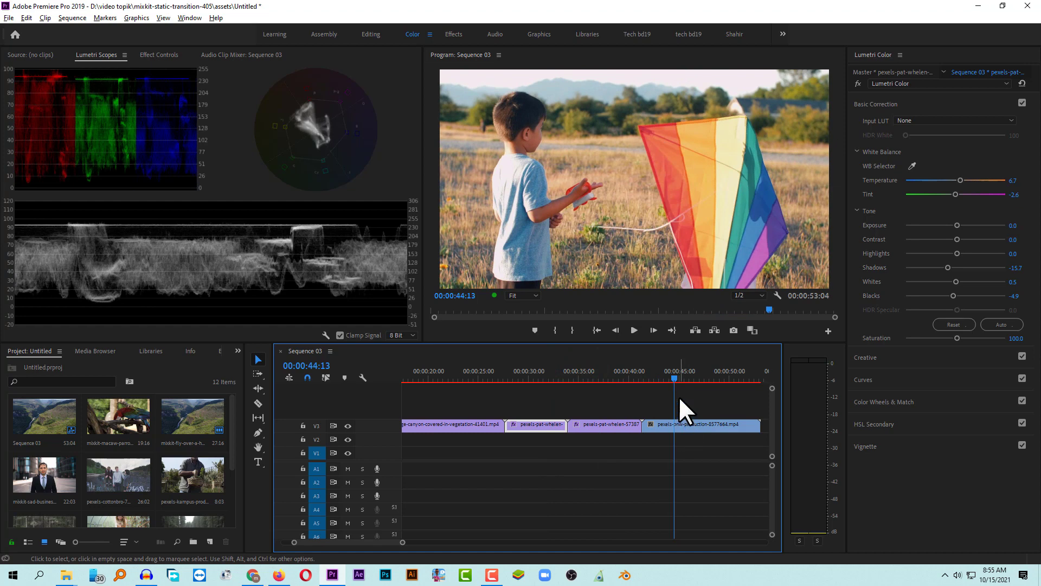
{"action": "left_click_drag", "start_coordinate": [679, 373], "coordinate": [698, 376]}
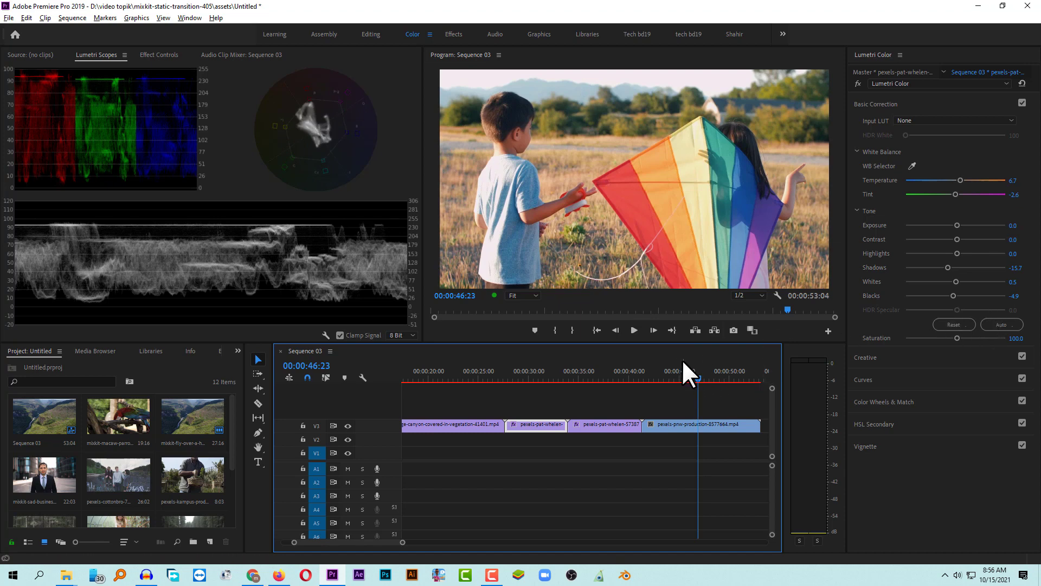
{"action": "left_click", "coordinate": [597, 374]}
{"action": "left_click_drag", "start_coordinate": [598, 374], "coordinate": [529, 401]}
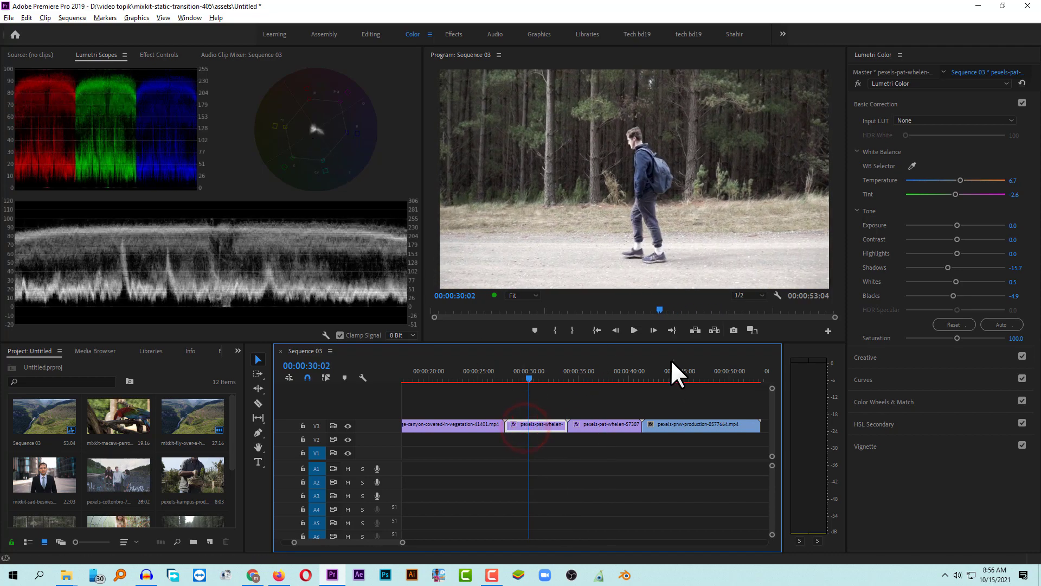
{"action": "left_click", "coordinate": [693, 374]}
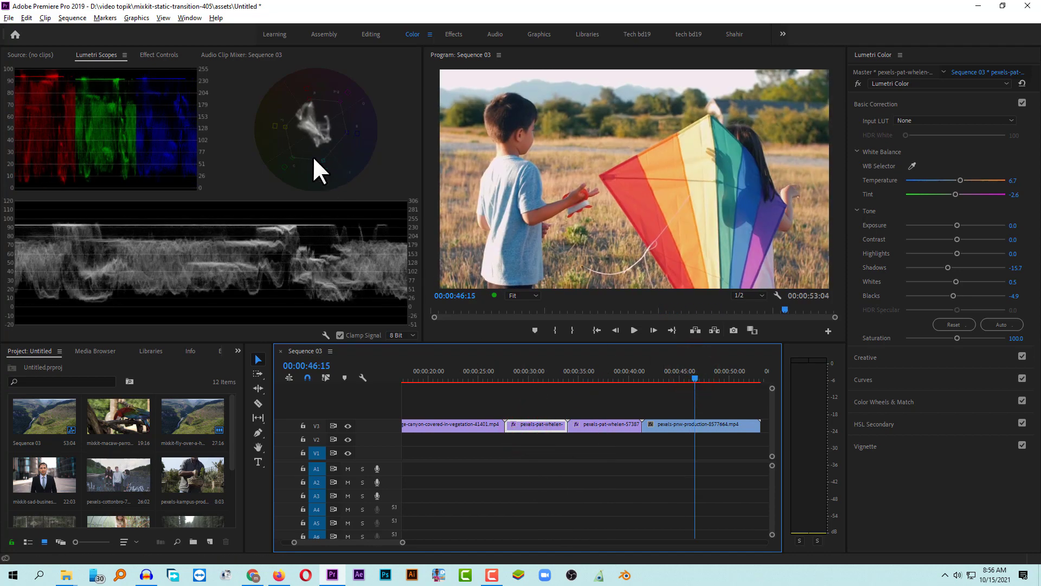
{"action": "left_click", "coordinate": [536, 375]}
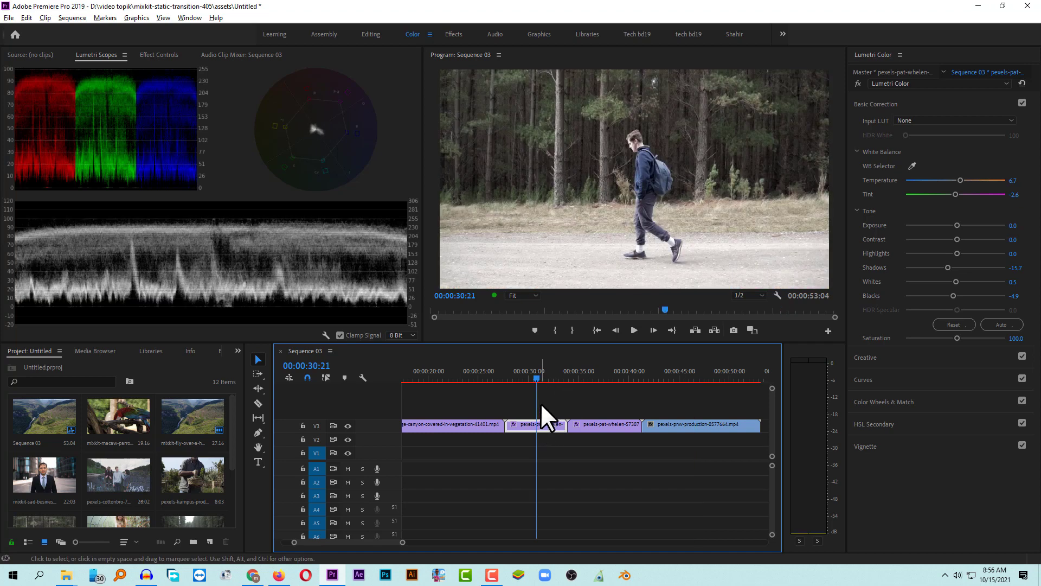
Raise the walking-man clip's Saturation to 200 and play back the stronger grade.
{"action": "left_click", "coordinate": [541, 403]}
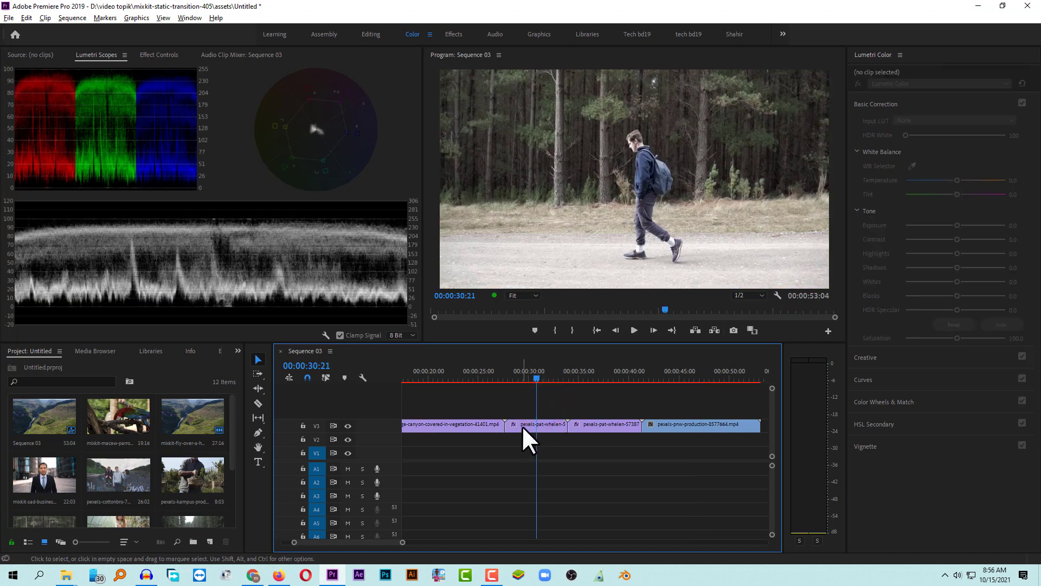
{"action": "left_click", "coordinate": [522, 425]}
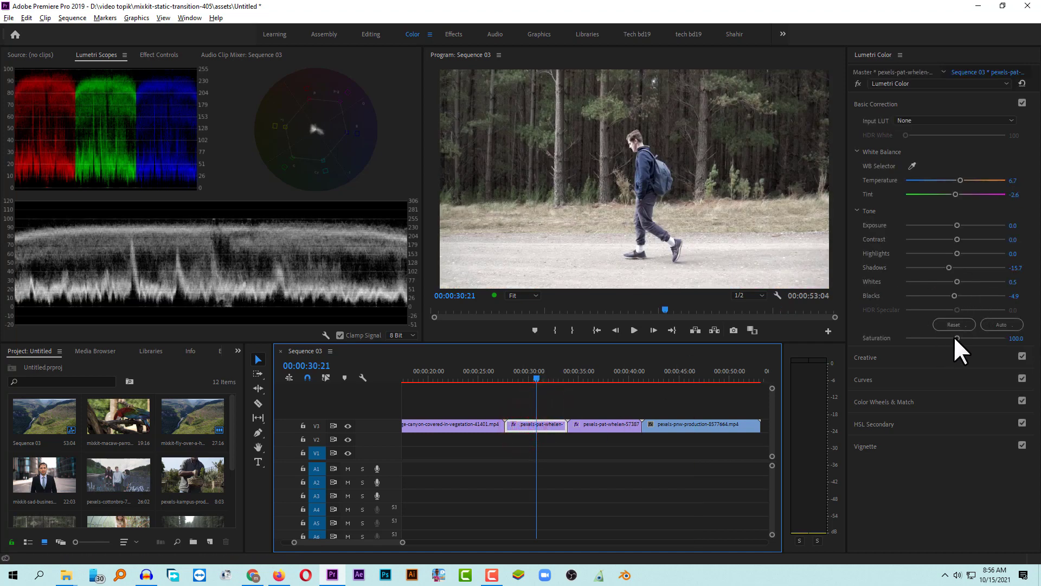
{"action": "left_click_drag", "start_coordinate": [956, 338], "coordinate": [1005, 339]}
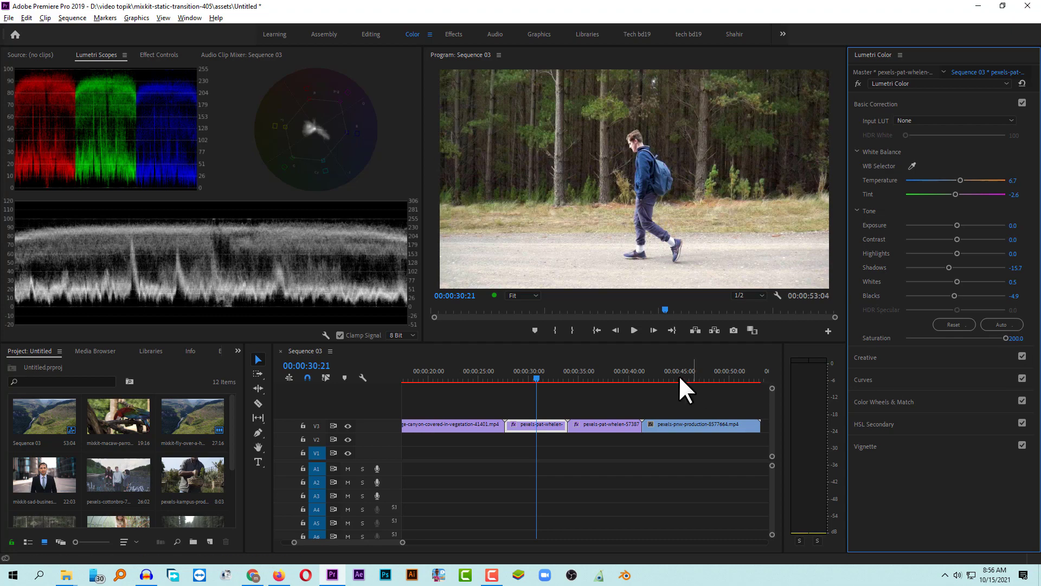
{"action": "left_click", "coordinate": [516, 379]}
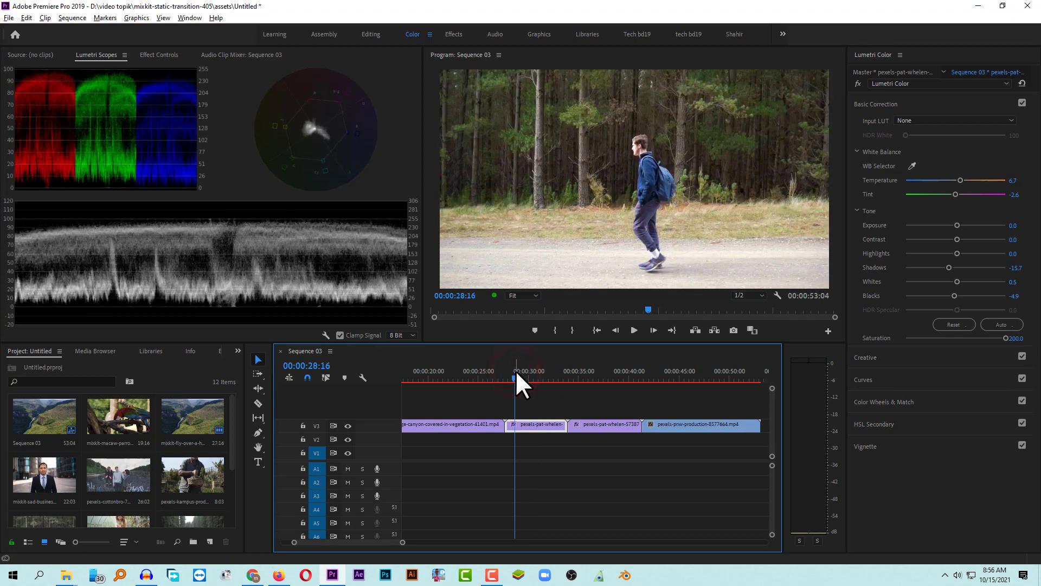
{"action": "key", "text": "space"}
{"action": "key", "text": "space"}
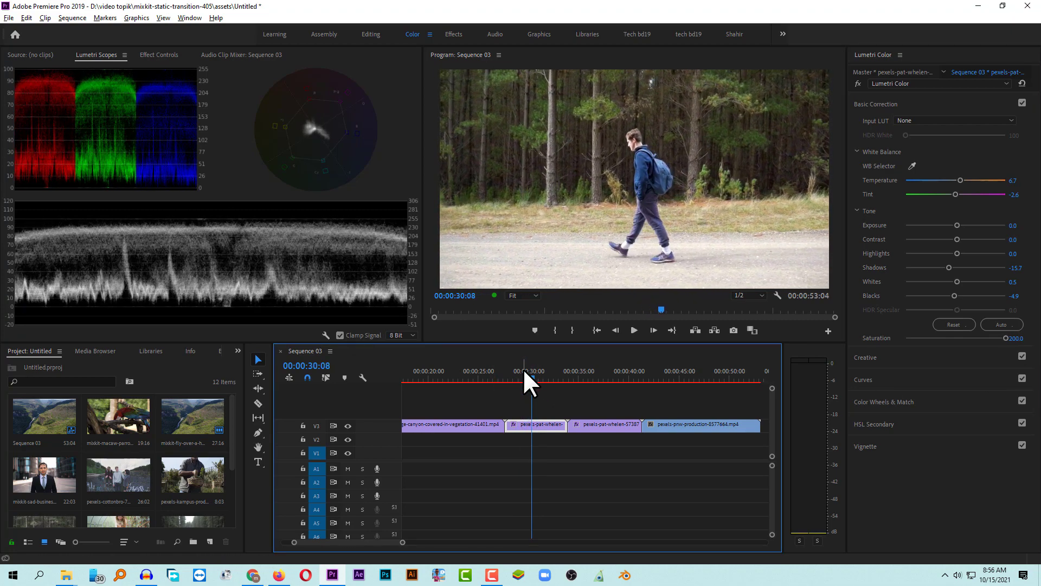
{"action": "key", "text": "space"}
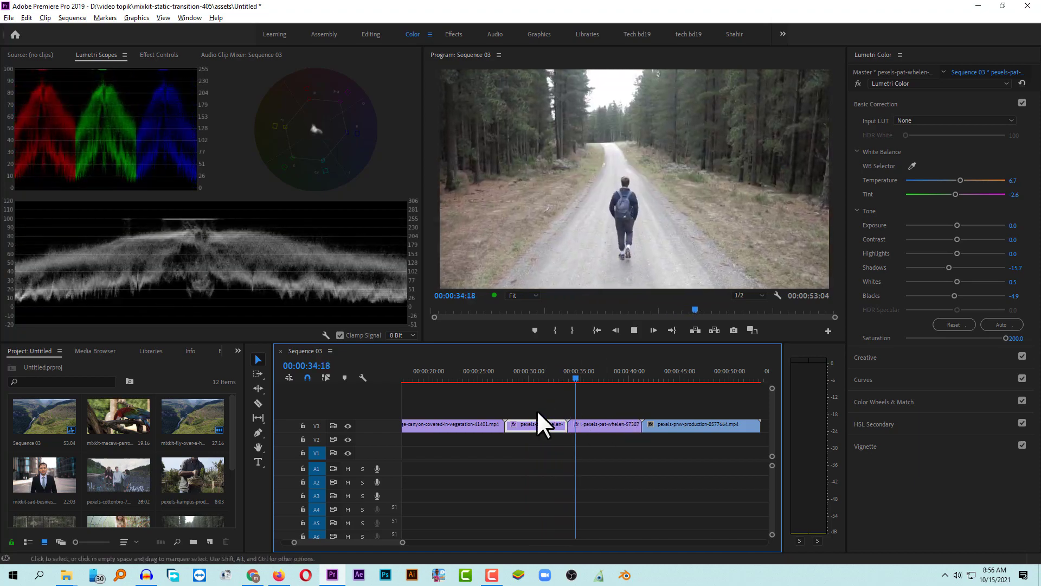
Select the third V3 clip, the forest-road shot, as the paste target.
{"action": "left_click", "coordinate": [538, 369]}
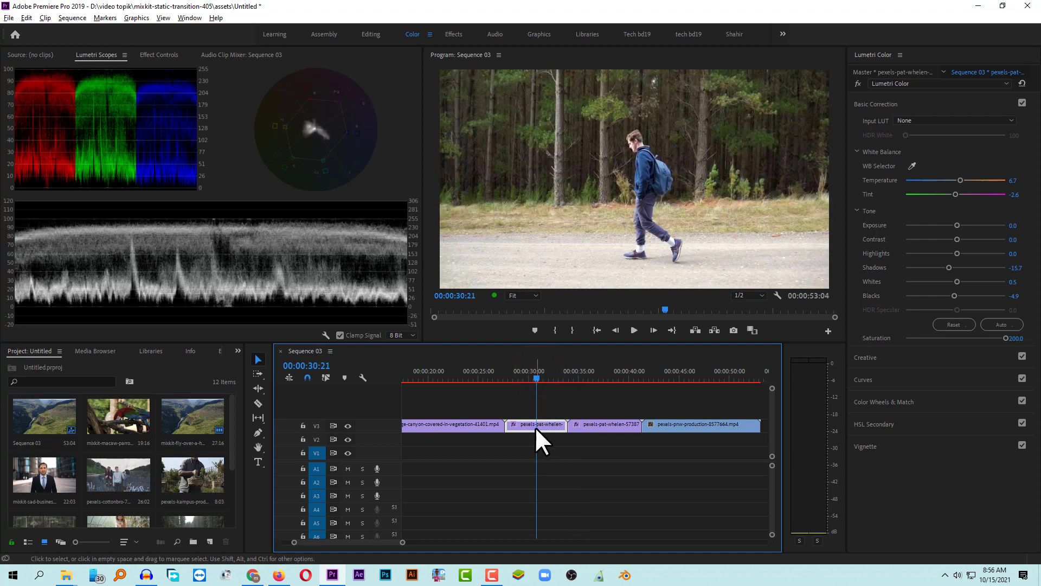
{"action": "left_click", "coordinate": [594, 373]}
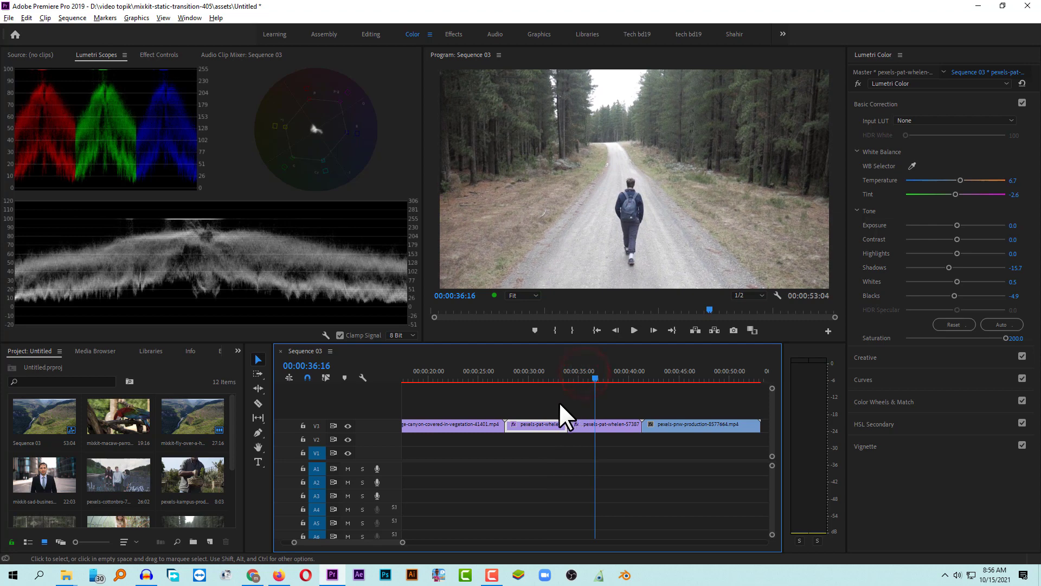
{"action": "left_click", "coordinate": [531, 424]}
{"action": "left_click", "coordinate": [595, 373]}
{"action": "left_click", "coordinate": [589, 424]}
Use Paste Attributes on the forest-road clip with only Effects > Lumetri Color checked.
{"action": "right_click", "coordinate": [587, 422]}
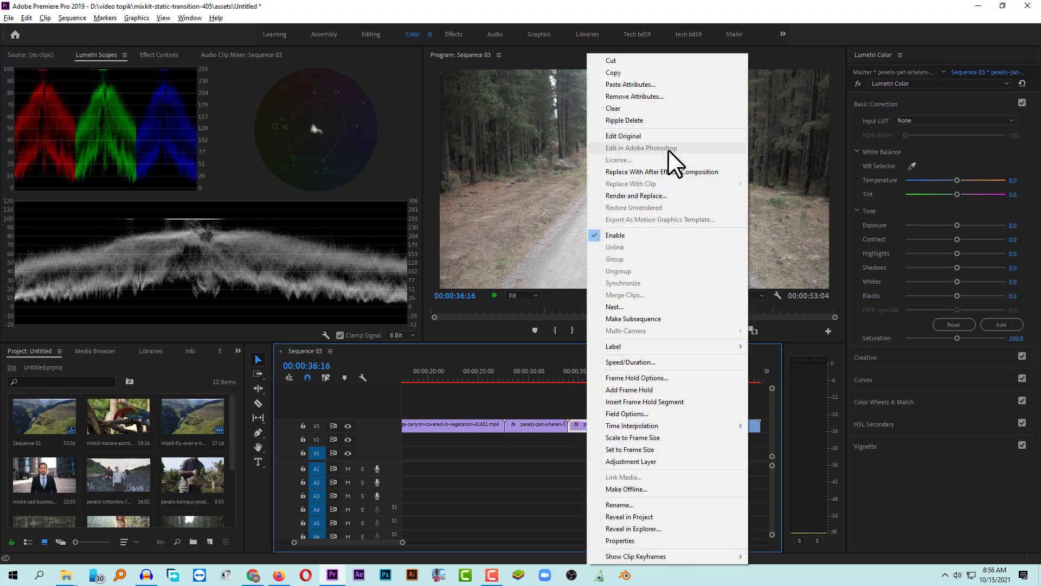
{"action": "left_click", "coordinate": [644, 86]}
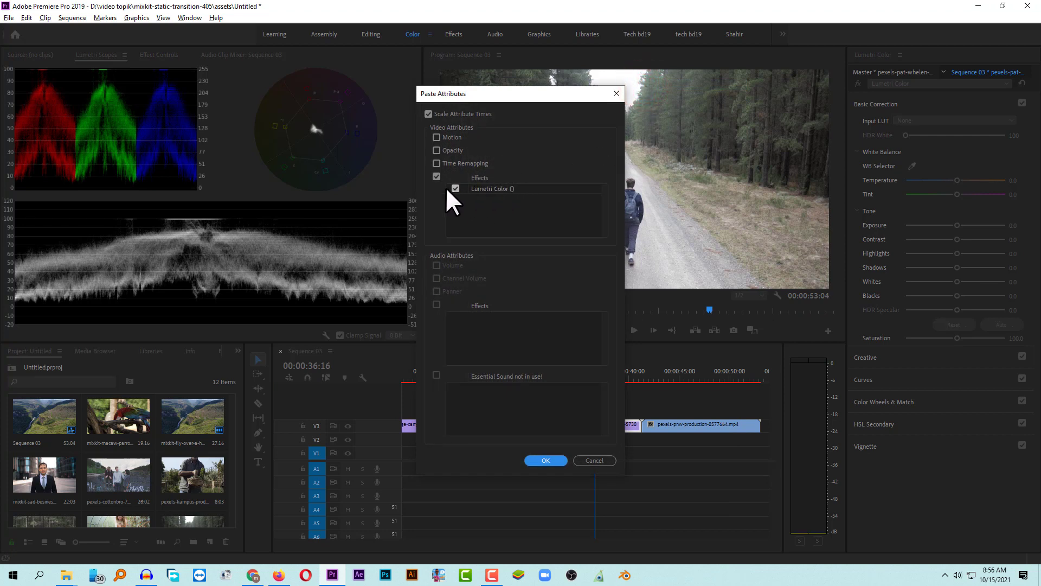
{"action": "left_click", "coordinate": [548, 461]}
Compare and play back the graded forest-road and walking clips, then select the canyon clip on V3.
{"action": "left_click", "coordinate": [530, 374]}
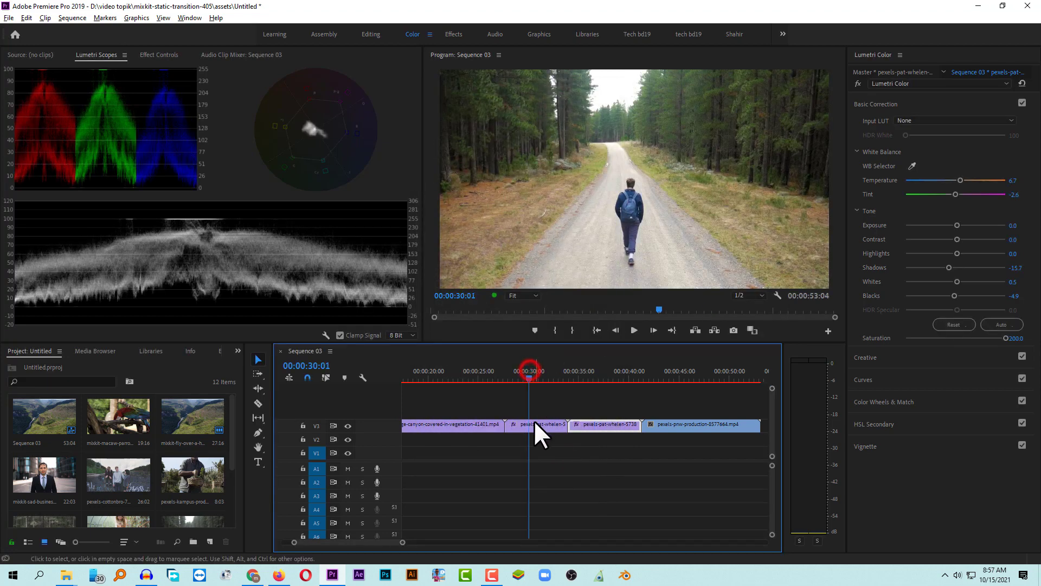
{"action": "left_click", "coordinate": [535, 426]}
{"action": "left_click", "coordinate": [594, 374]}
{"action": "left_click", "coordinate": [594, 425]}
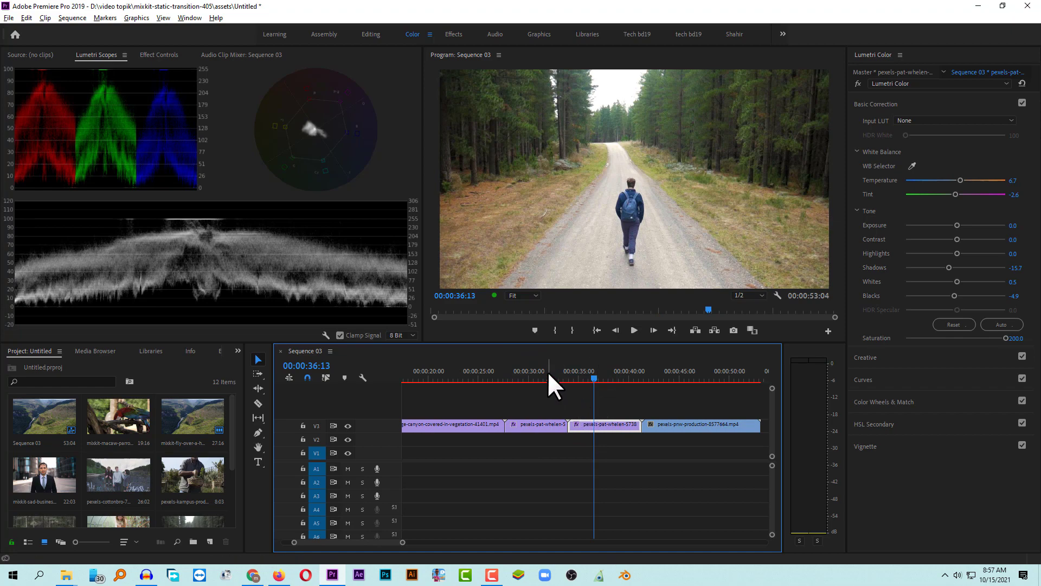
{"action": "left_click", "coordinate": [528, 375]}
{"action": "left_click", "coordinate": [597, 402]}
{"action": "key", "text": "space"}
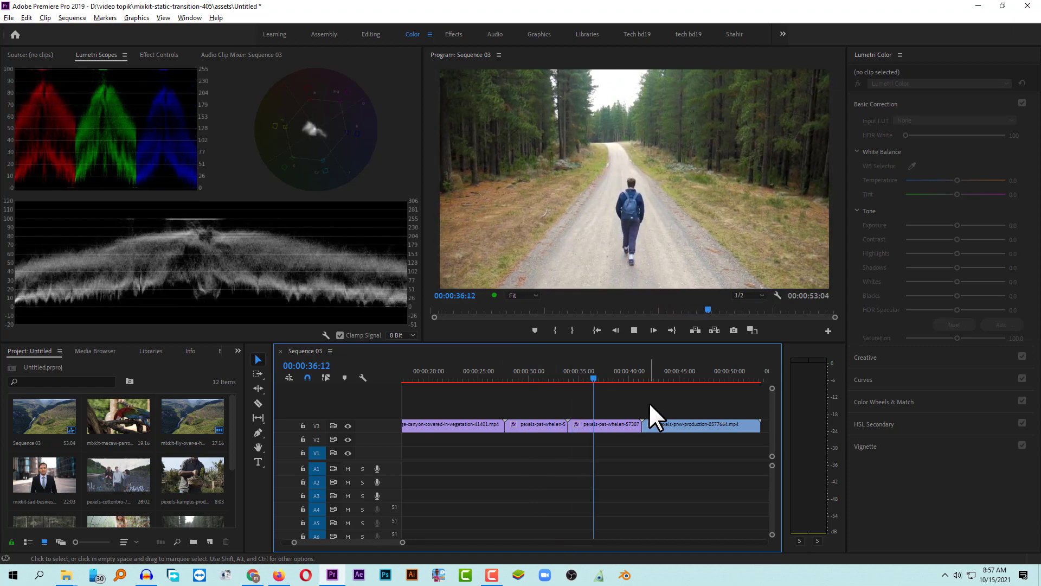
{"action": "left_click", "coordinate": [452, 375]}
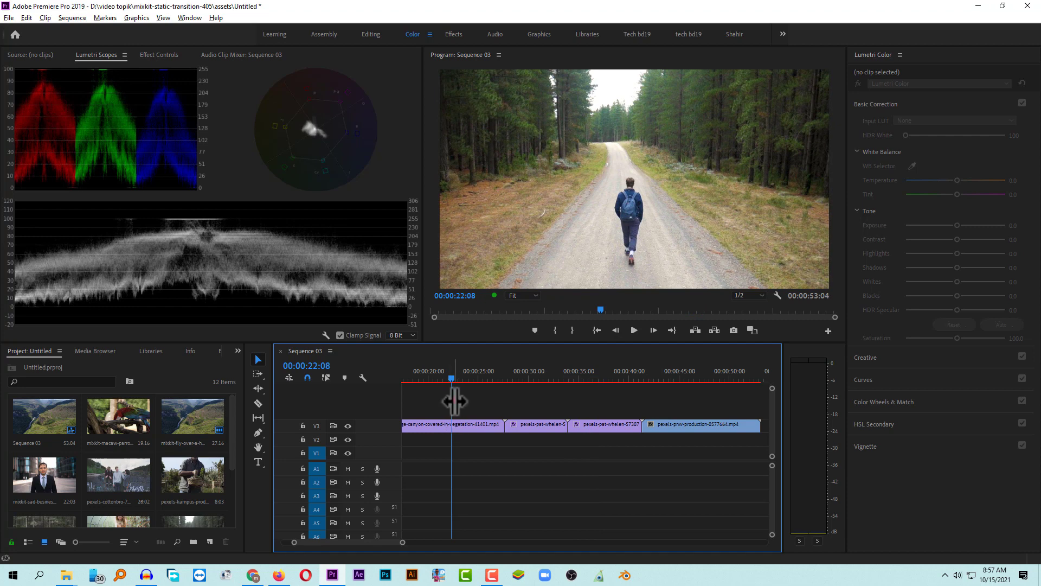
{"action": "left_click", "coordinate": [447, 427]}
Grade the canyon clip: Blacks -11.4, Whites 23.2, Exposure 0.8, Shadows -44.9.
{"action": "key", "text": "space"}
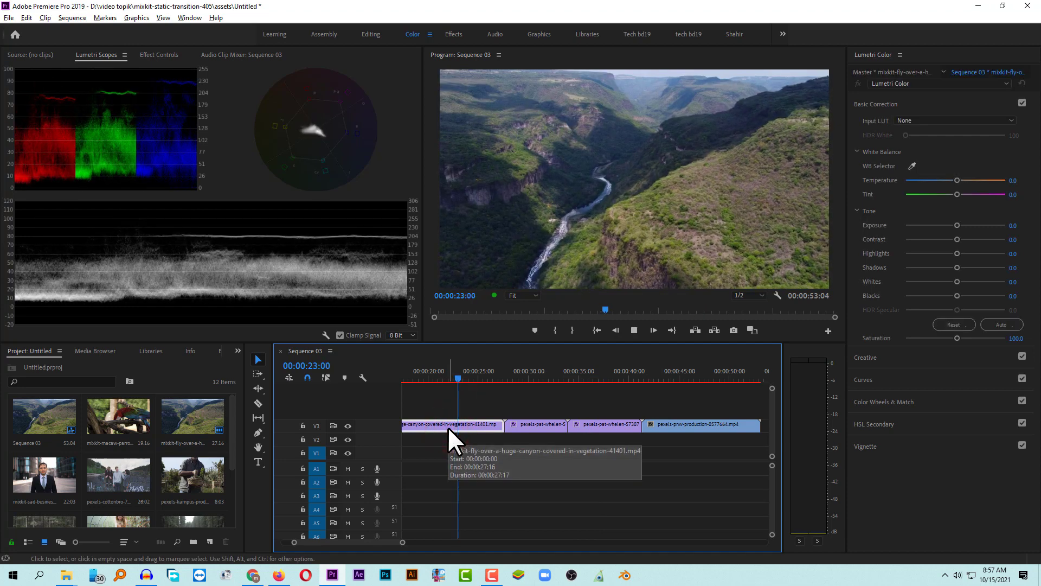
{"action": "key", "text": "space"}
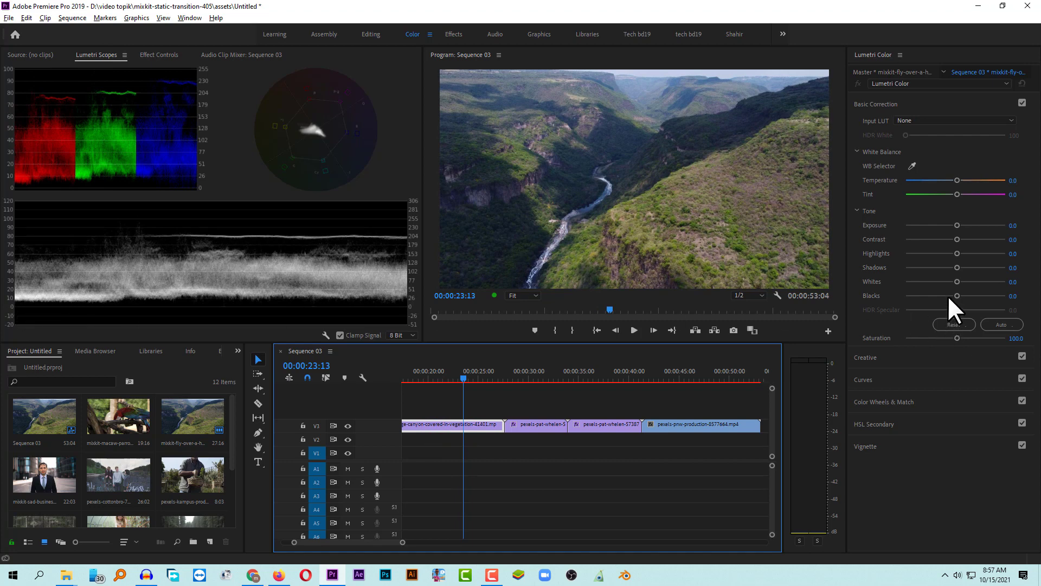
{"action": "left_click_drag", "start_coordinate": [956, 294], "coordinate": [950, 297]}
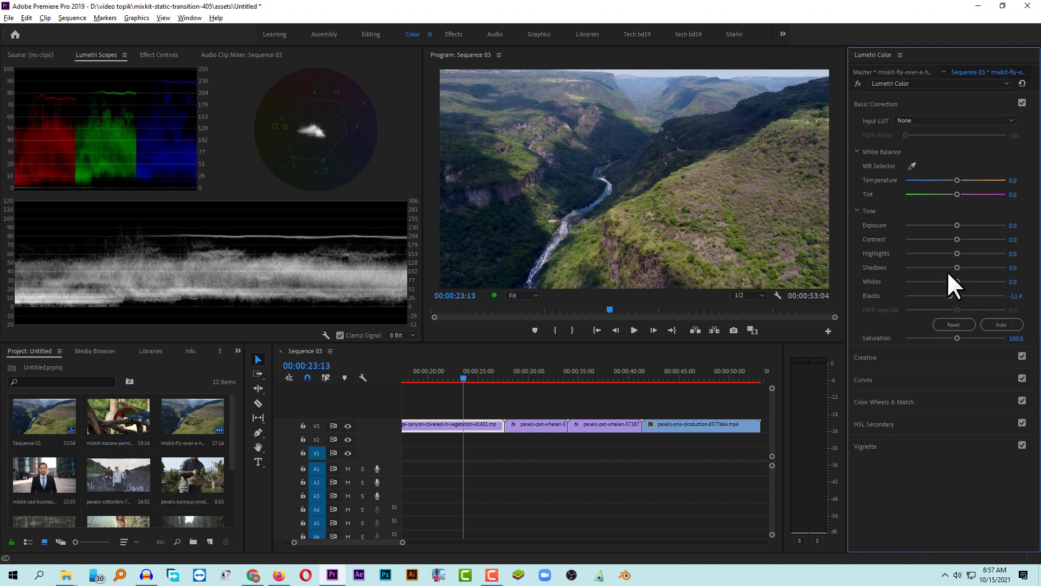
{"action": "left_click_drag", "start_coordinate": [956, 281], "coordinate": [968, 282]}
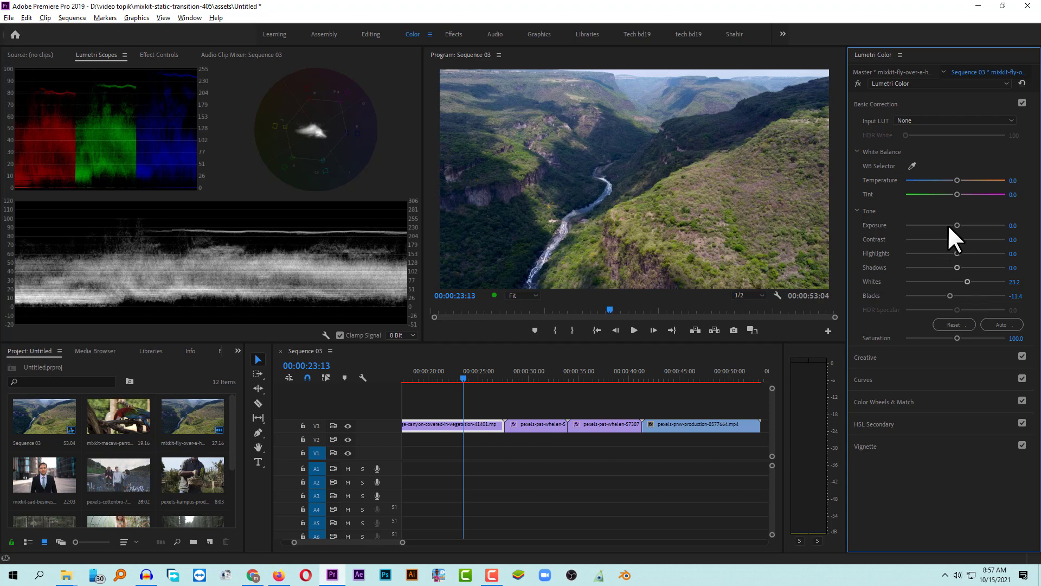
{"action": "left_click_drag", "start_coordinate": [957, 225], "coordinate": [962, 224]}
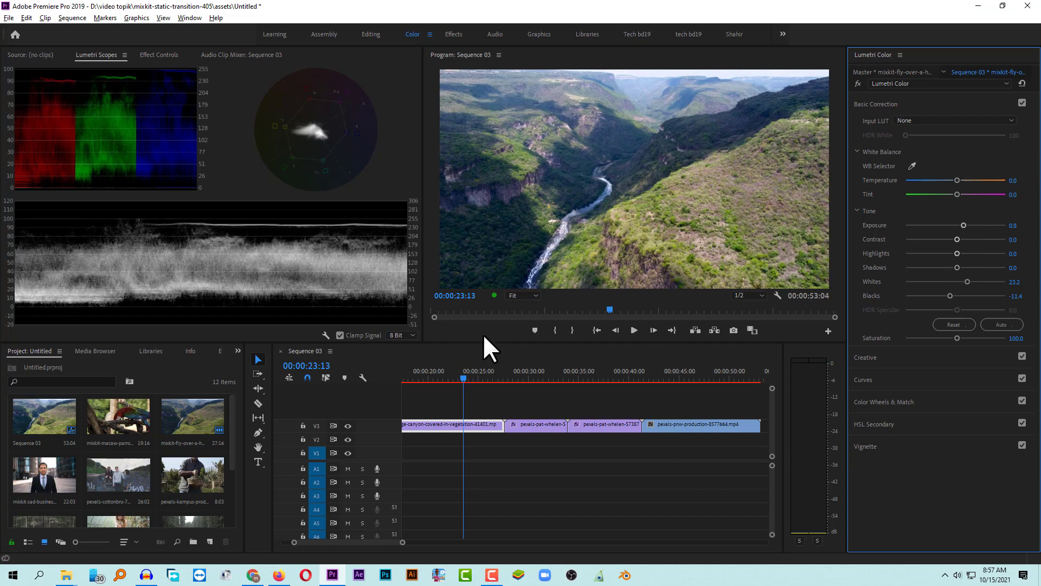
{"action": "left_click", "coordinate": [417, 372]}
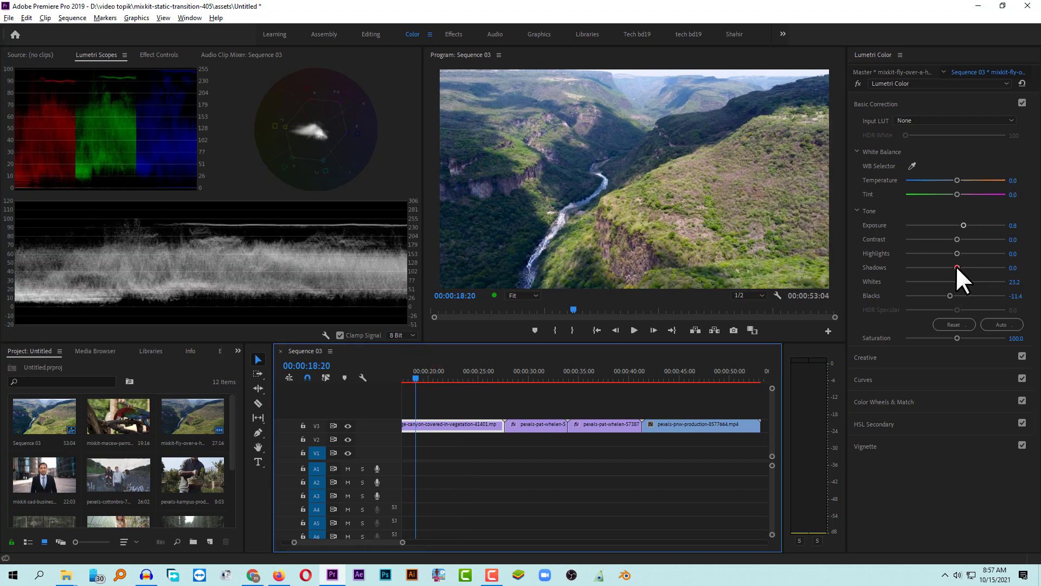
{"action": "left_click_drag", "start_coordinate": [956, 265], "coordinate": [932, 268]}
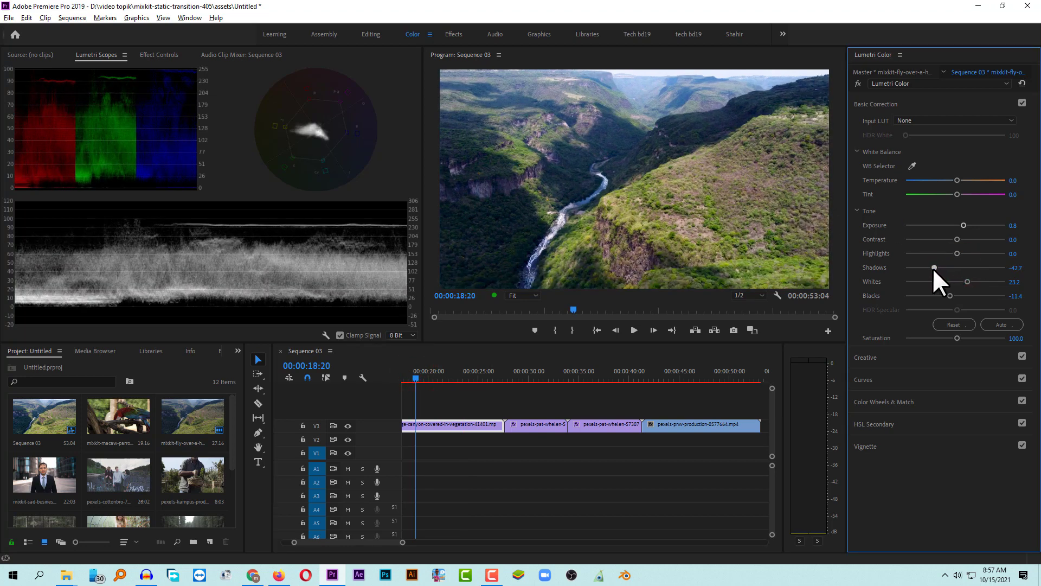
Preview the canyon grade, then select the walking-man clip on V3.
{"action": "left_click", "coordinate": [406, 373]}
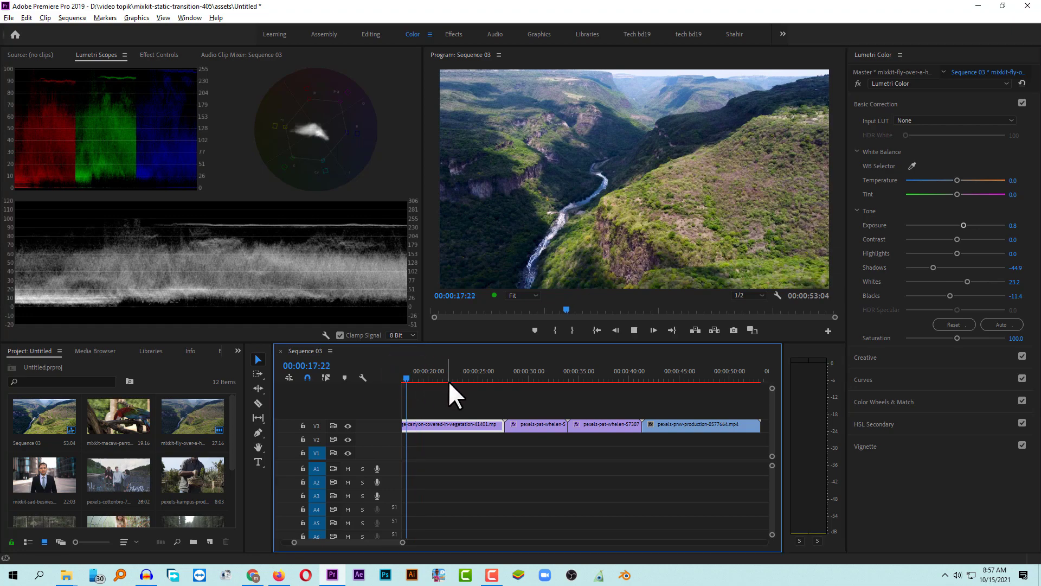
{"action": "key", "text": "space"}
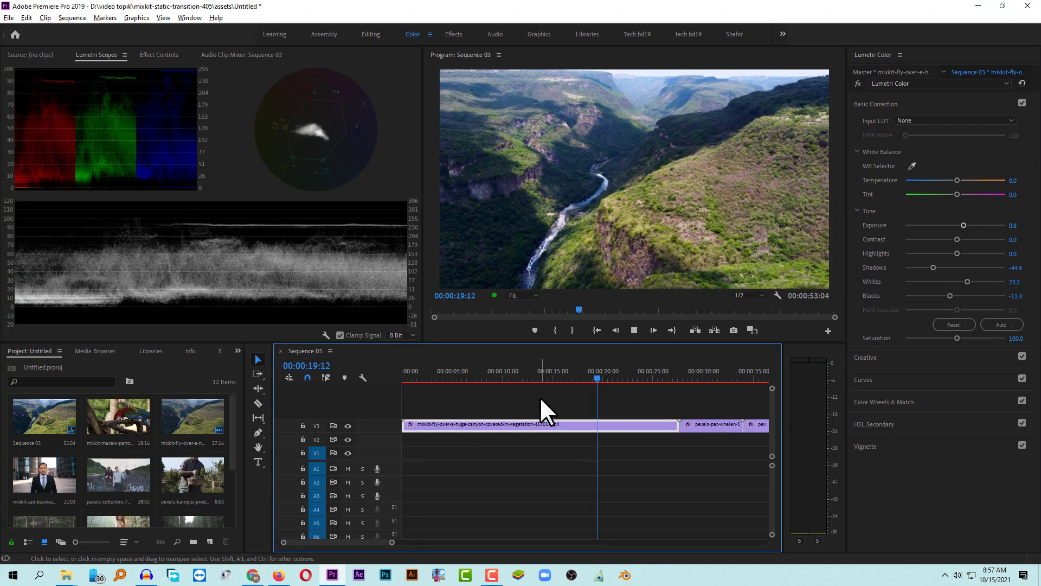
{"action": "left_click", "coordinate": [703, 374]}
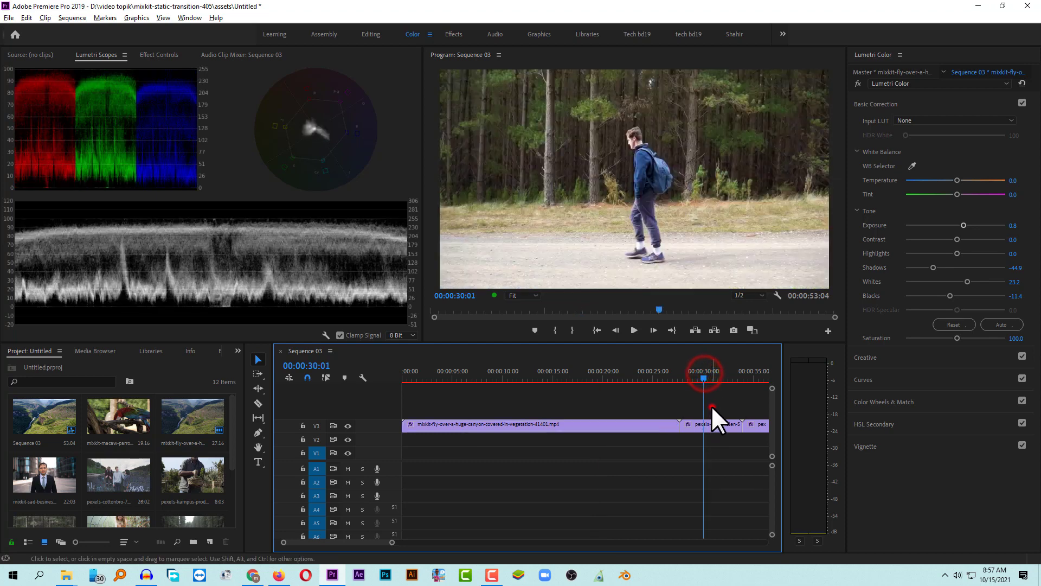
{"action": "left_click", "coordinate": [711, 405]}
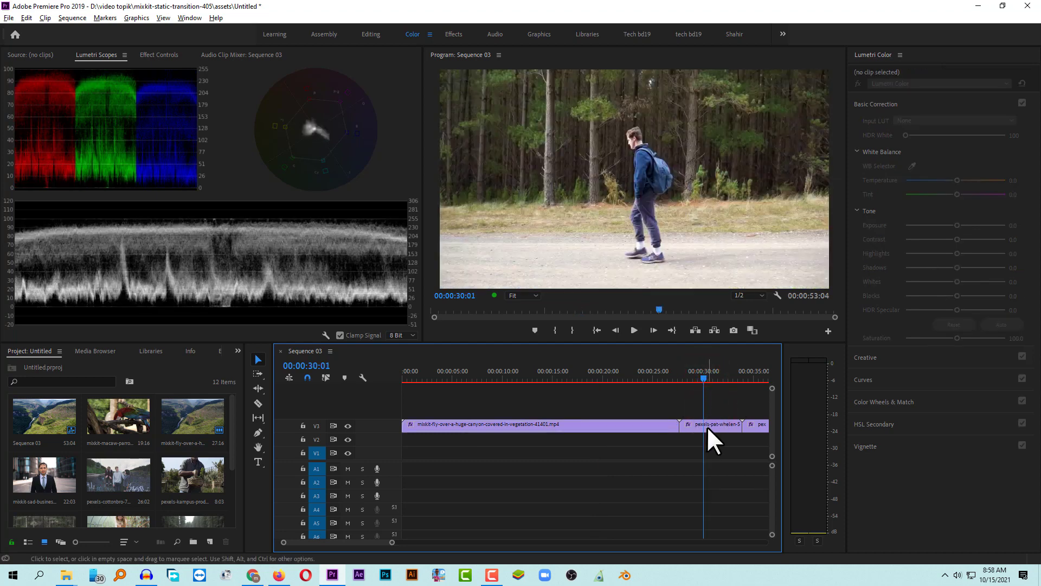
{"action": "left_click", "coordinate": [708, 425]}
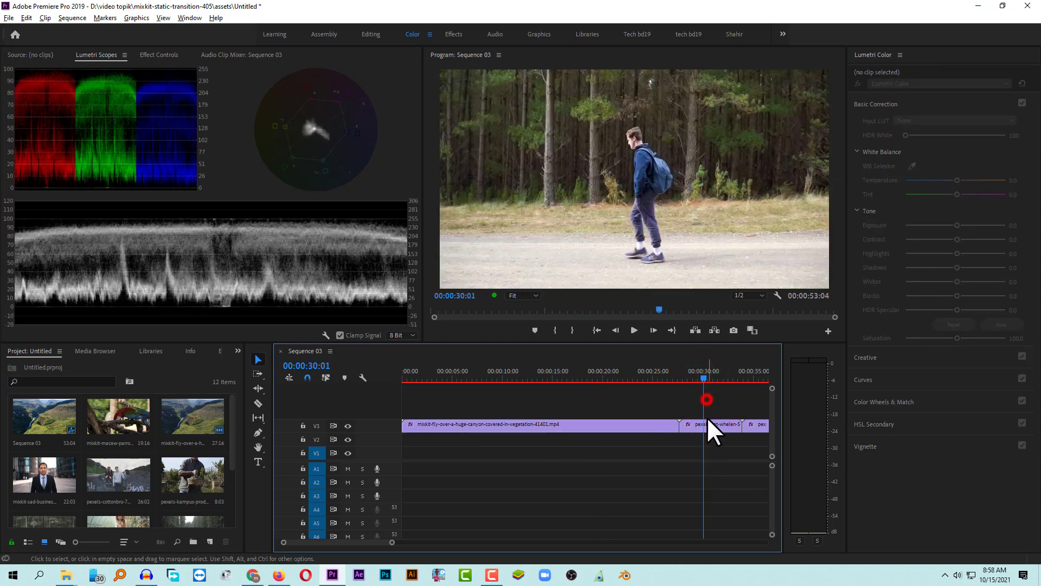
In Effect Controls, toggle the walking clip's Lumetri Color off and on during playback, then collapse it.
{"action": "left_click", "coordinate": [158, 54]}
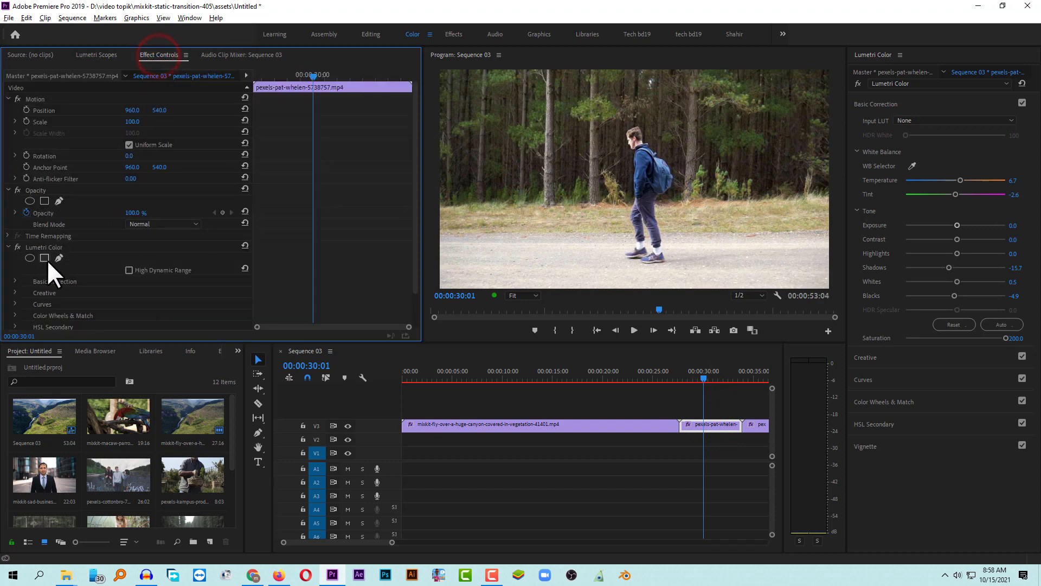
{"action": "left_click", "coordinate": [18, 247]}
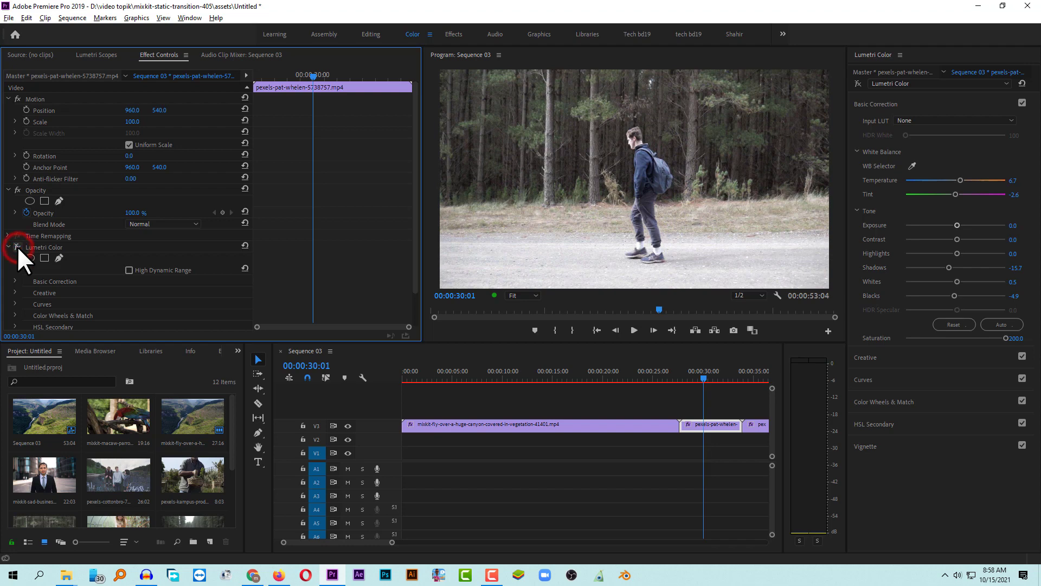
{"action": "key", "text": "space"}
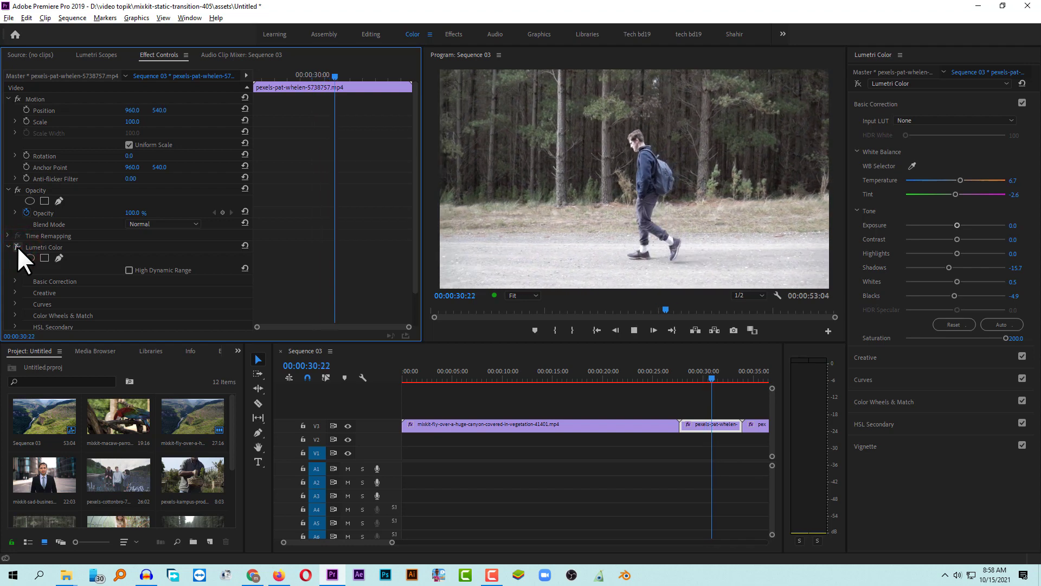
{"action": "left_click", "coordinate": [17, 247]}
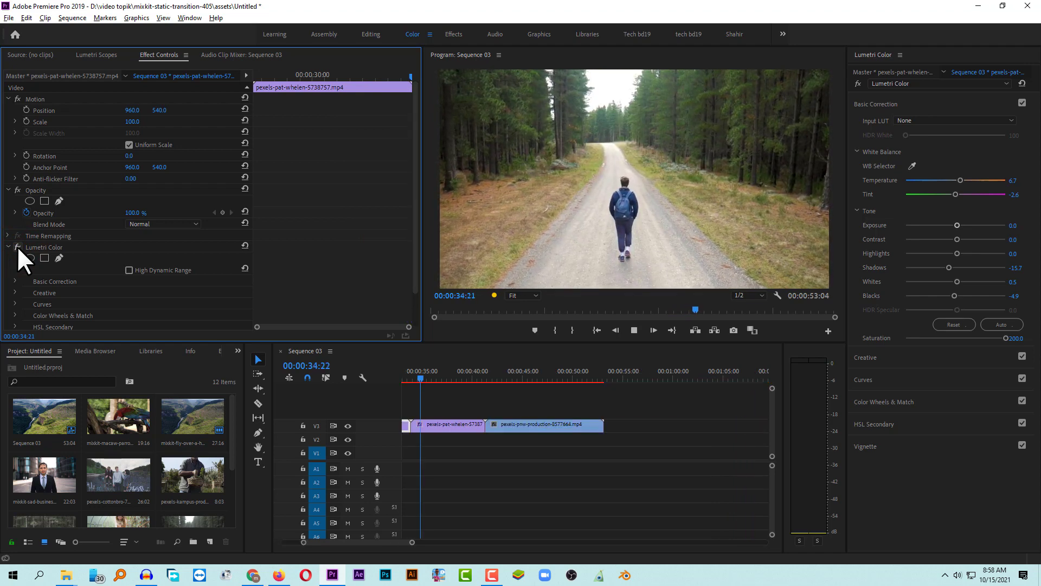
{"action": "left_click", "coordinate": [17, 247]}
{"action": "left_click", "coordinate": [17, 247]}
{"action": "key", "text": "space"}
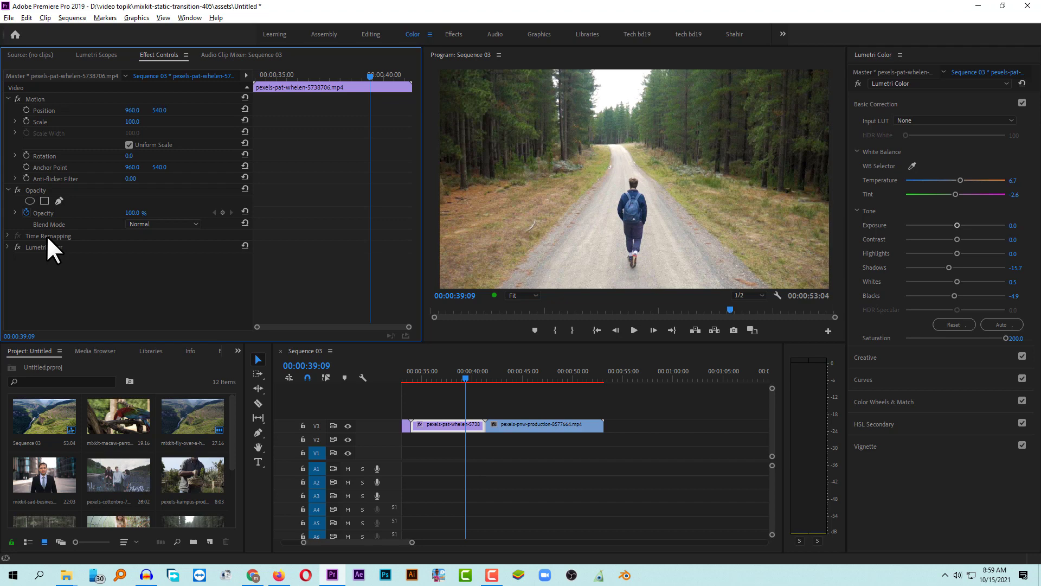
Save the walking clip's Lumetri Color effect from Effect Controls as preset 'color 01'.
{"action": "right_click", "coordinate": [45, 246]}
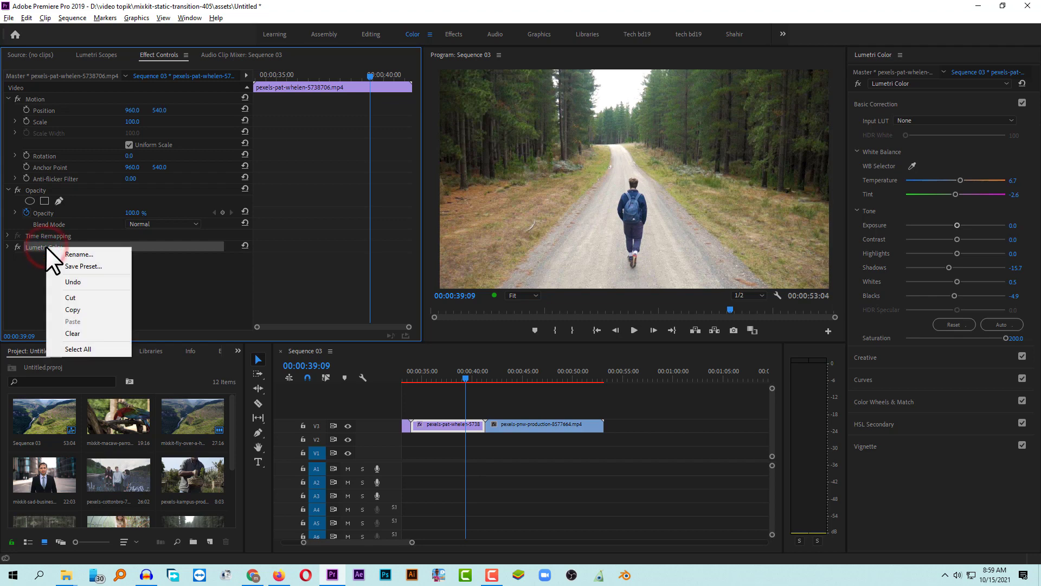
{"action": "left_click", "coordinate": [84, 266]}
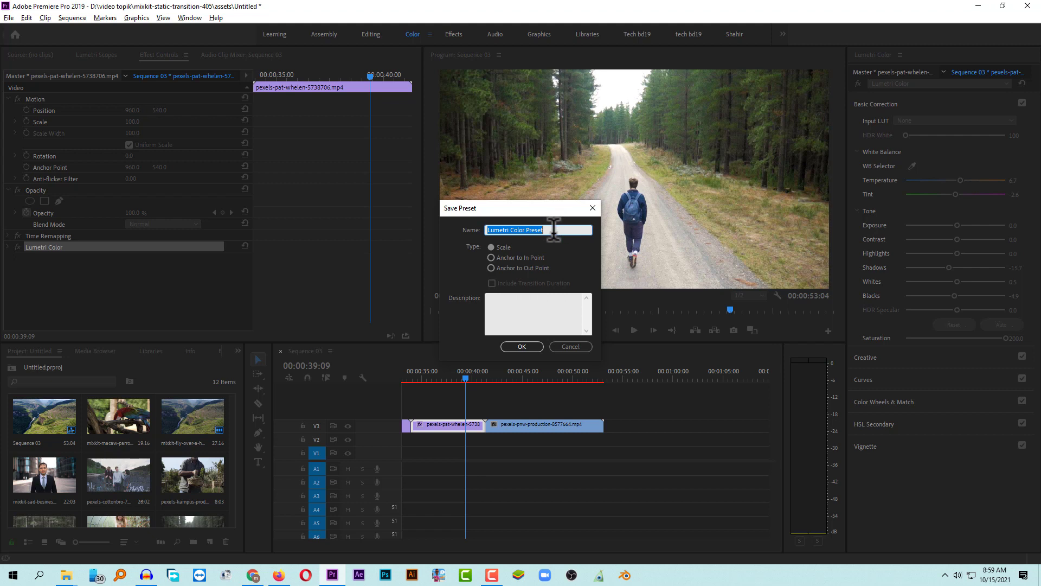
{"action": "type", "text": "color 01"}
{"action": "left_click", "coordinate": [518, 344]}
Select every clip in Sequence 03 and remove them.
{"action": "left_click", "coordinate": [119, 353]}
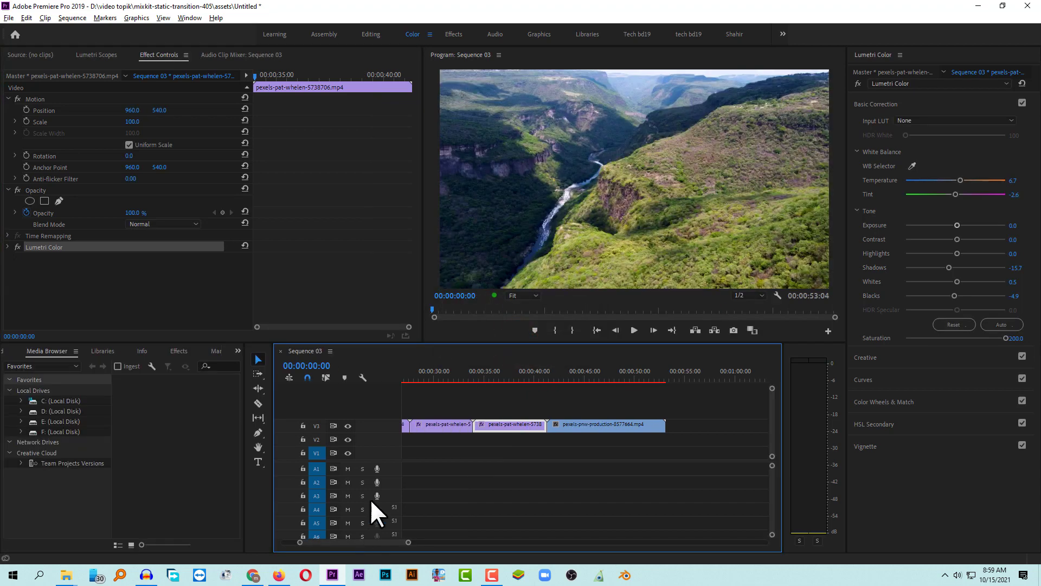
{"action": "left_click", "coordinate": [577, 369]}
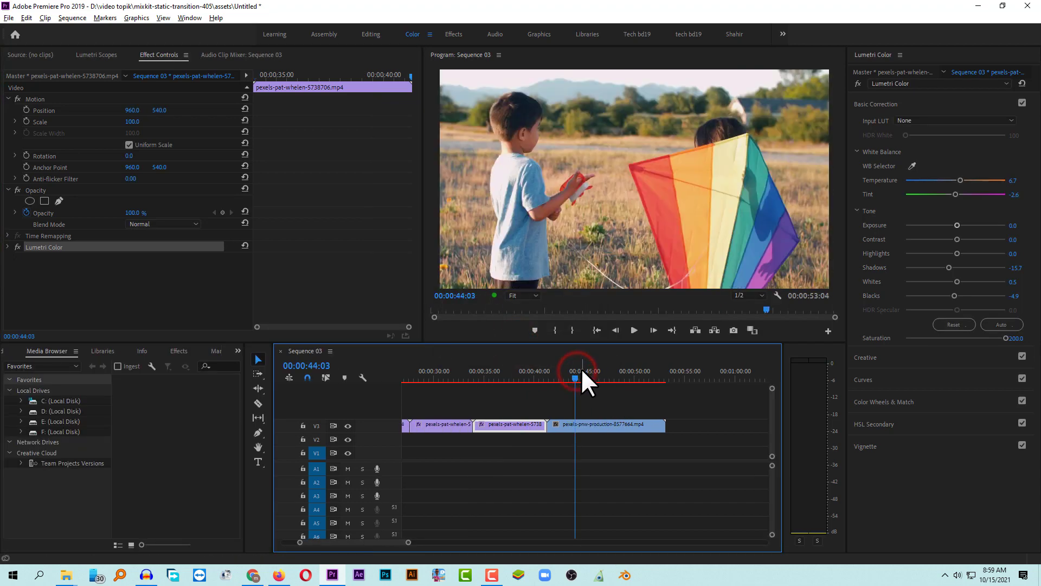
{"action": "left_click", "coordinate": [613, 470]}
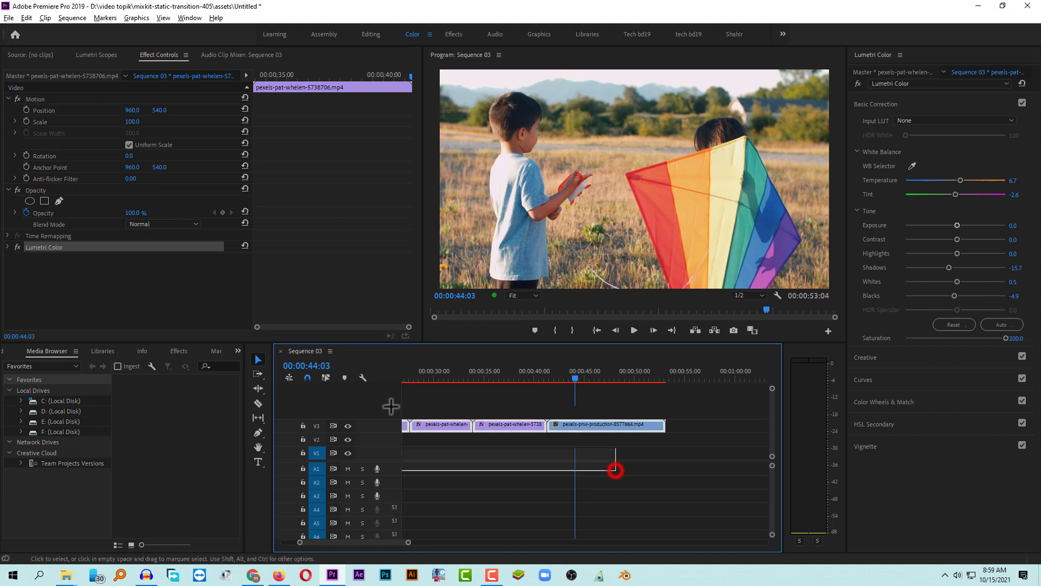
{"action": "key", "text": "ctrl+z"}
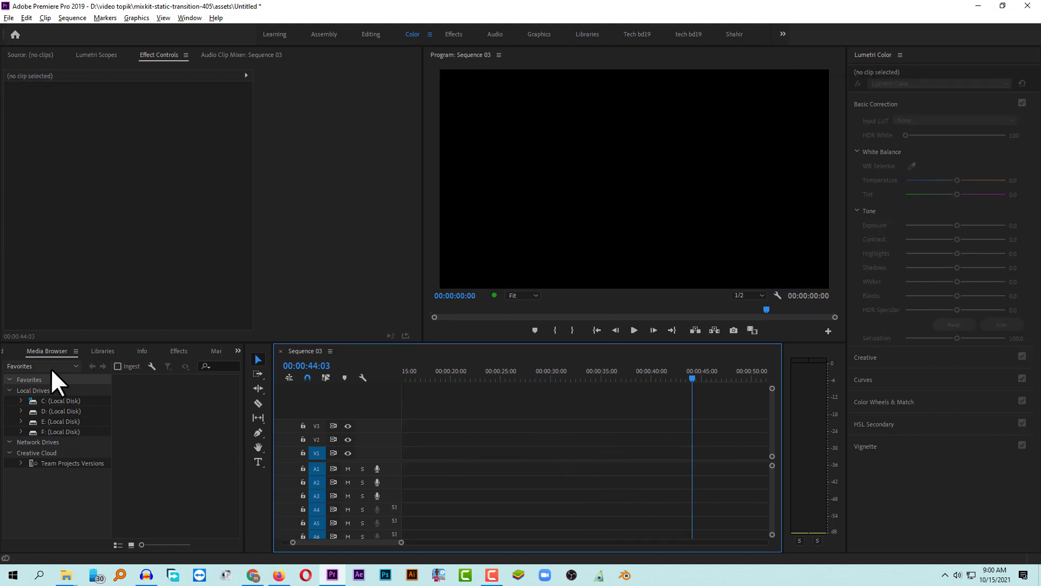
Drag the pexels-pat-whelen walking clip from the Project panel onto track V3.
{"action": "left_click", "coordinate": [10, 351]}
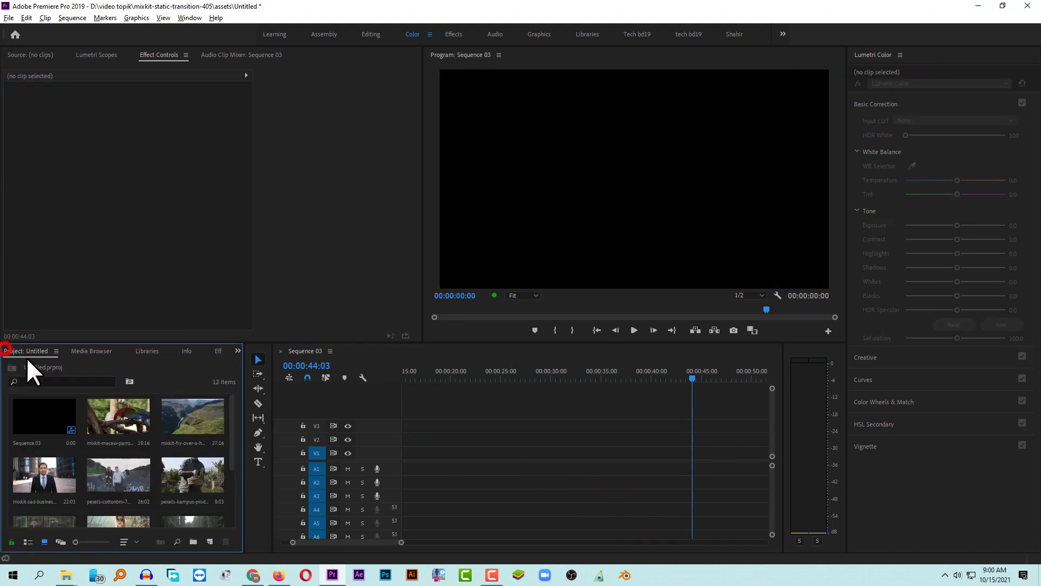
{"action": "left_click", "coordinate": [118, 474]}
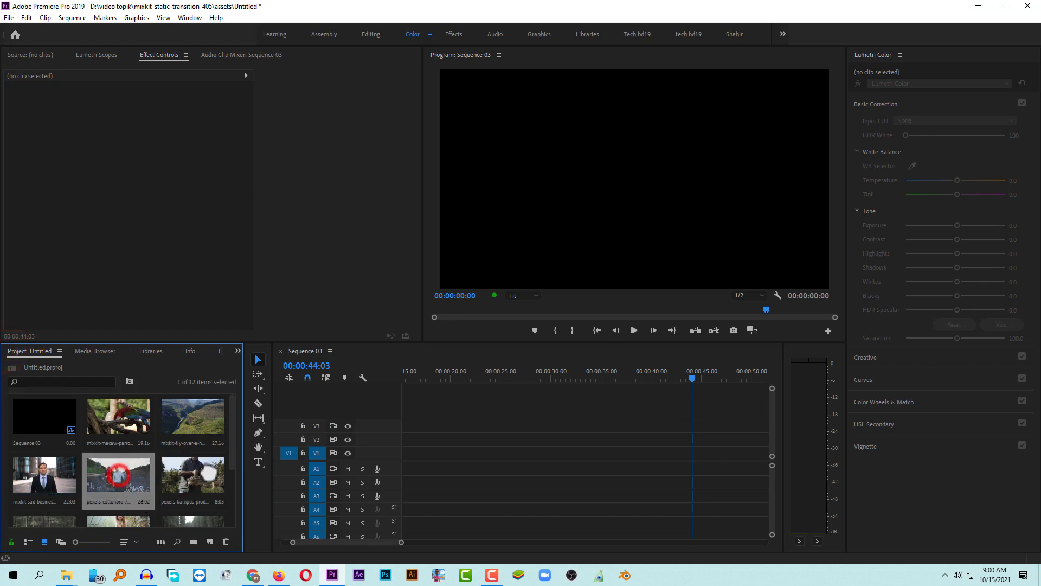
{"action": "scroll", "coordinate": [182, 467], "scroll_direction": "down", "scroll_amount": 2}
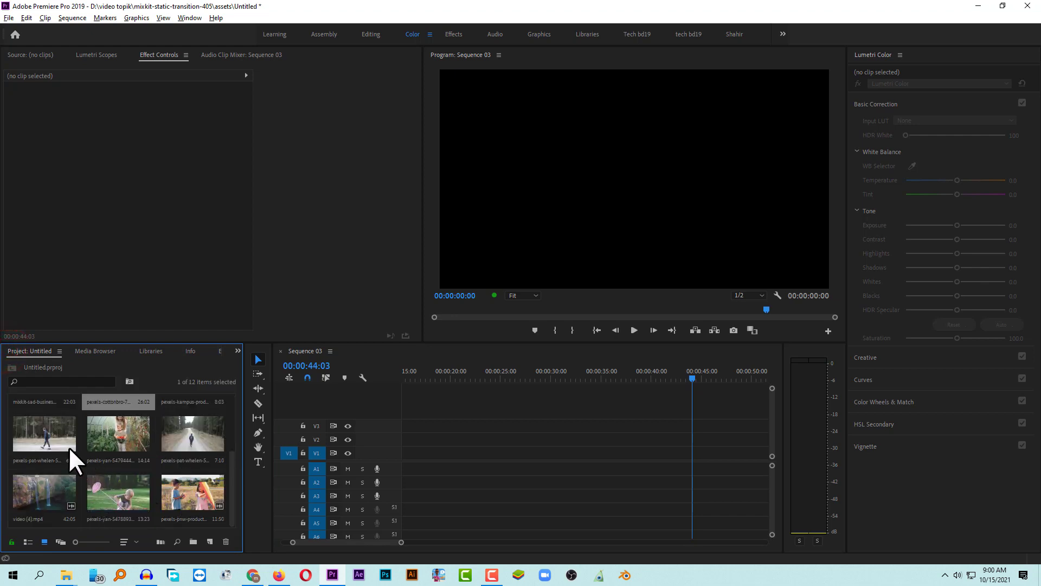
{"action": "left_click_drag", "start_coordinate": [68, 446], "coordinate": [395, 424]}
{"action": "left_click", "coordinate": [432, 371]}
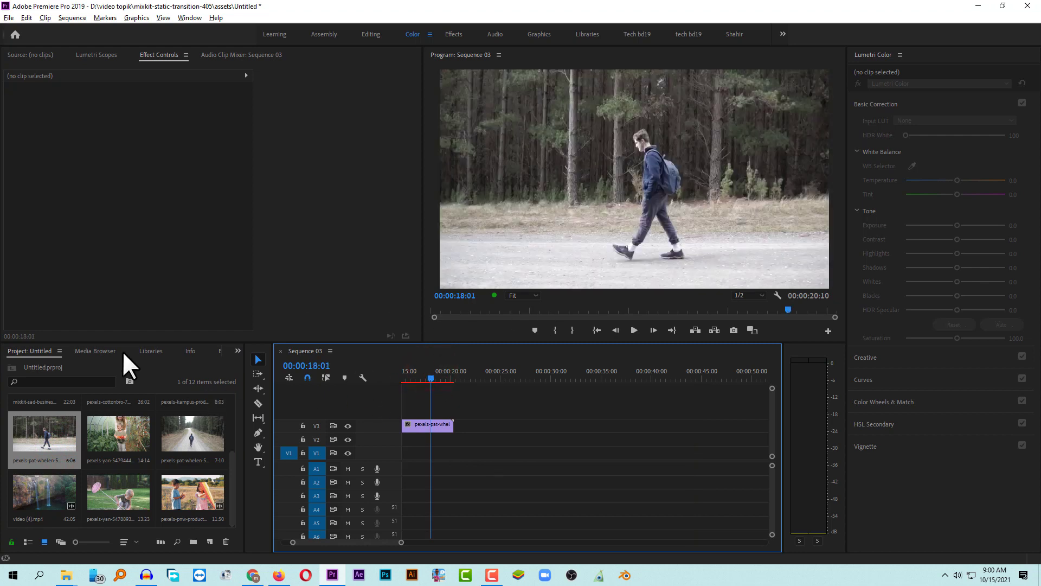
Drag the color 01 preset from the Effects panel's Presets folder onto the V3 clip.
{"action": "left_click", "coordinate": [238, 351]}
{"action": "left_click", "coordinate": [267, 411]}
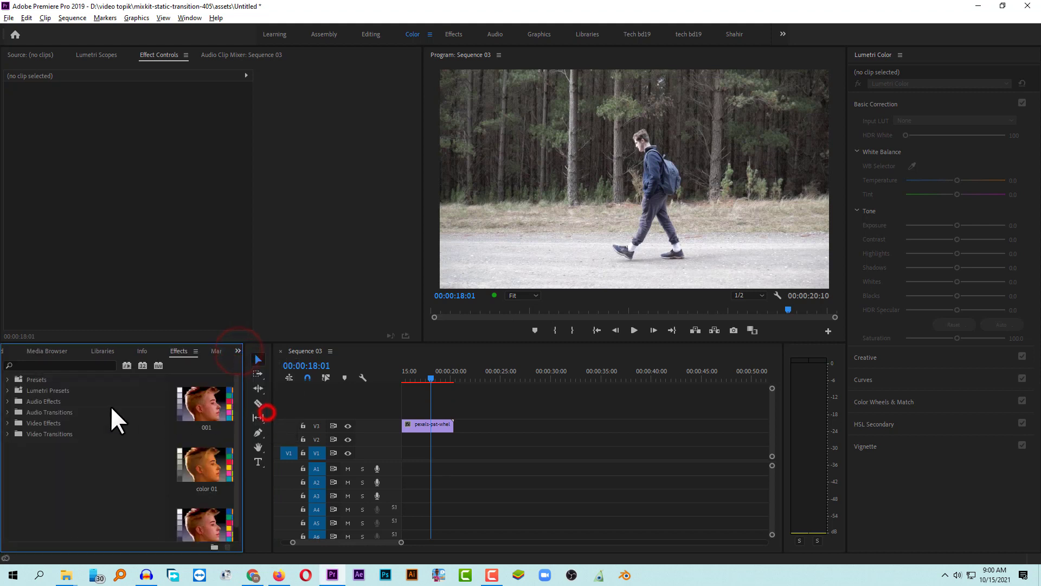
{"action": "left_click", "coordinate": [8, 379]}
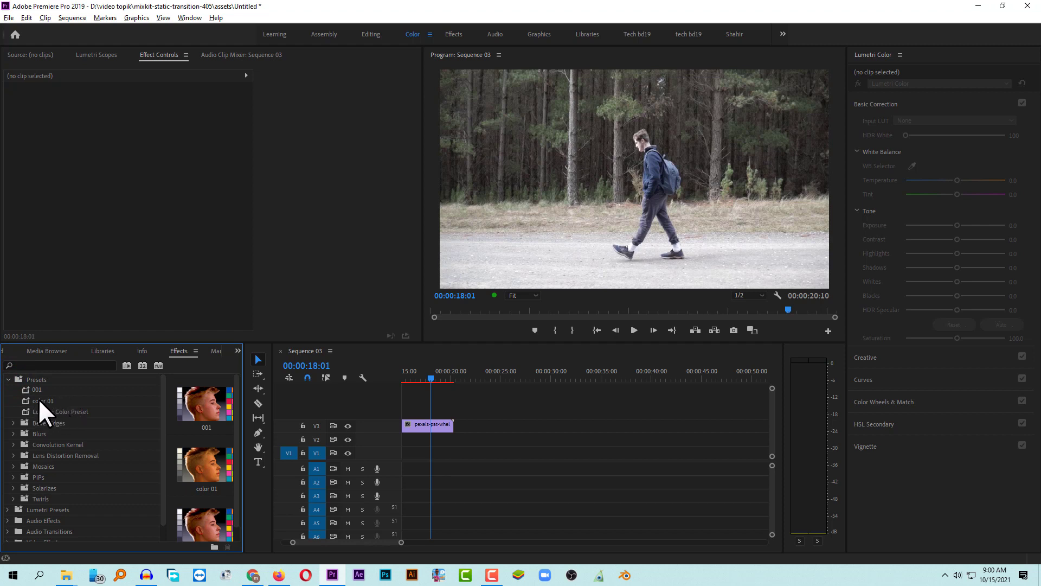
{"action": "left_click_drag", "start_coordinate": [30, 400], "coordinate": [421, 424]}
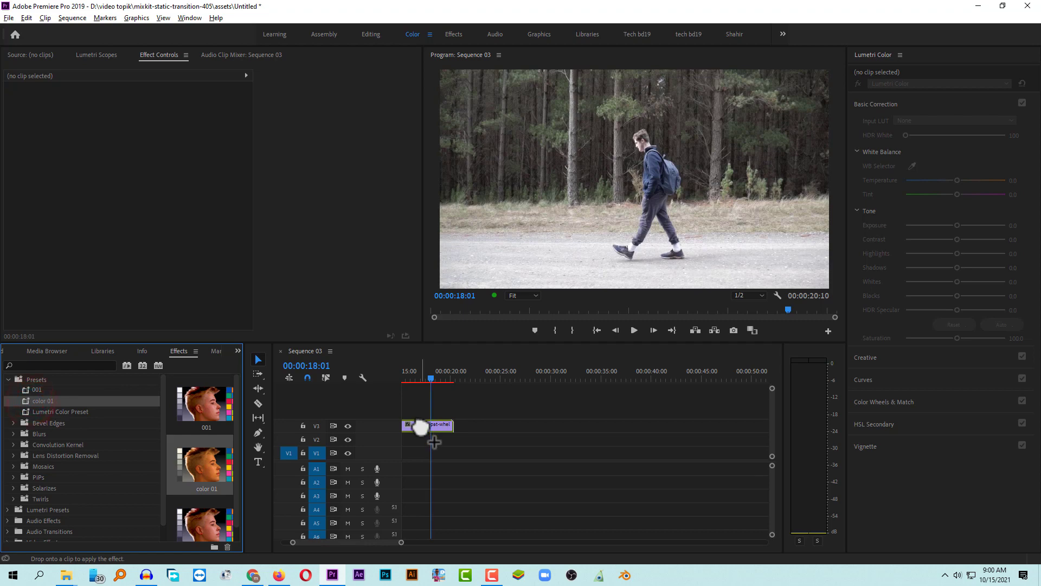
Rewind and play back the newly graded walking clip.
{"action": "left_click_drag", "start_coordinate": [434, 371], "coordinate": [407, 375]}
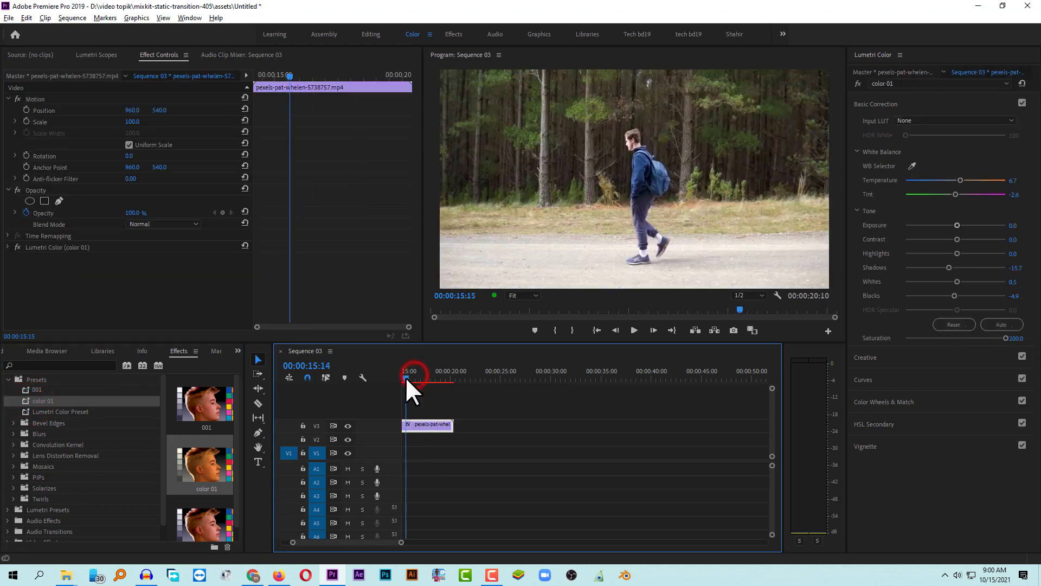
{"action": "key", "text": "space"}
{"action": "scroll", "coordinate": [424, 379], "scroll_direction": "up", "scroll_amount": 5}
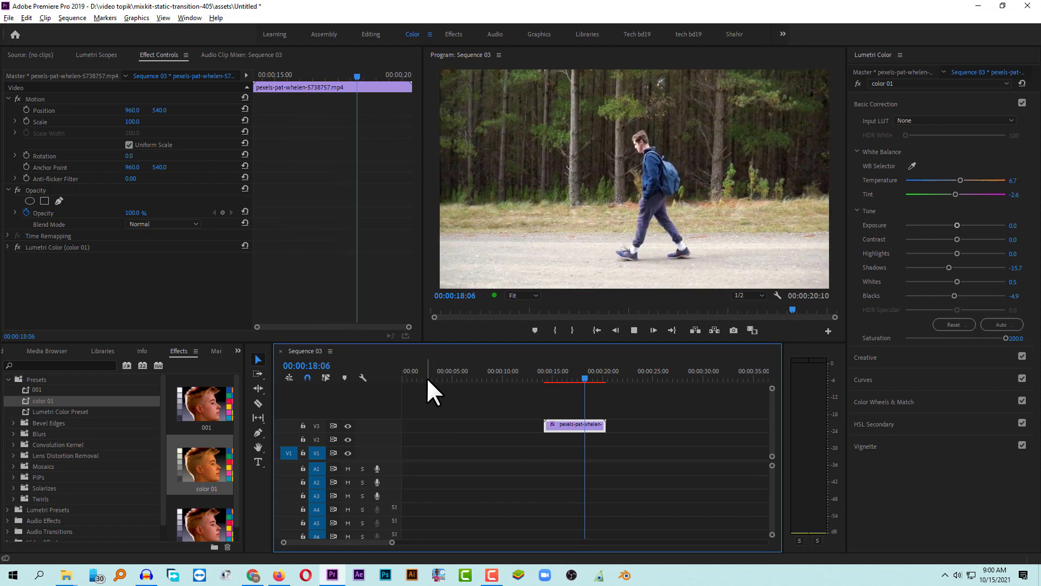
{"action": "key", "text": "space"}
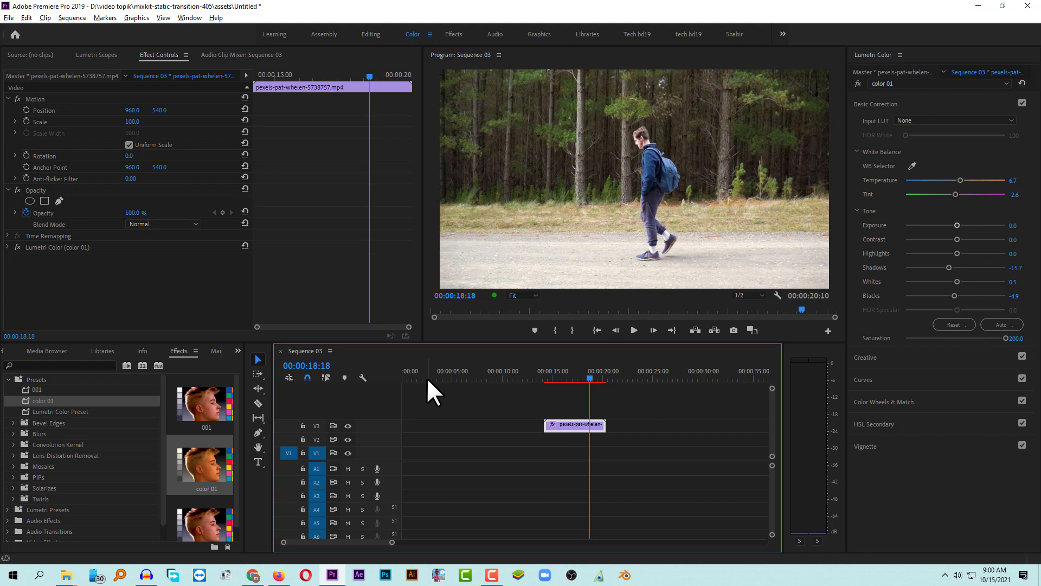
{"action": "left_click", "coordinate": [564, 378]}
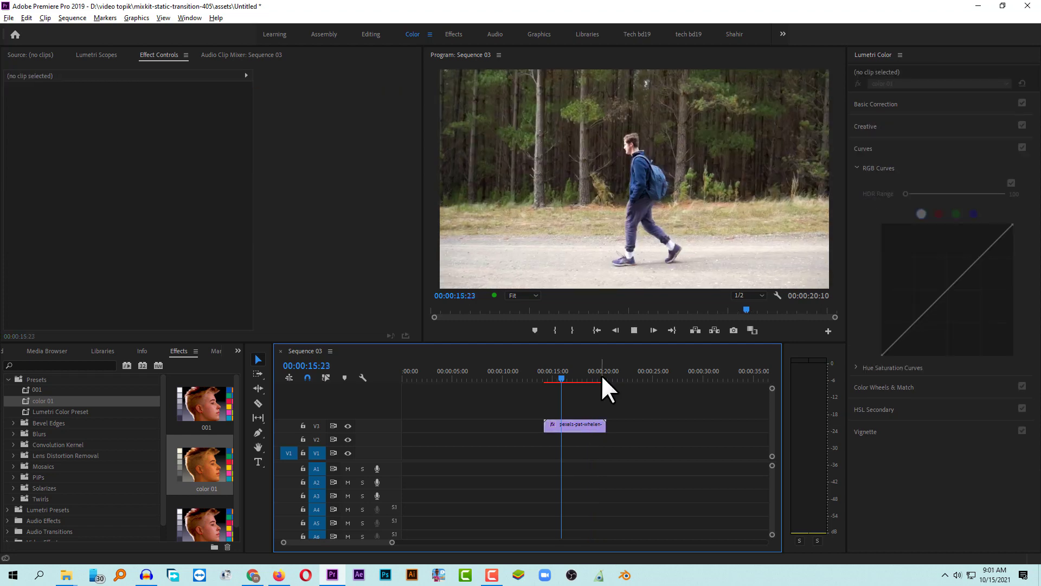